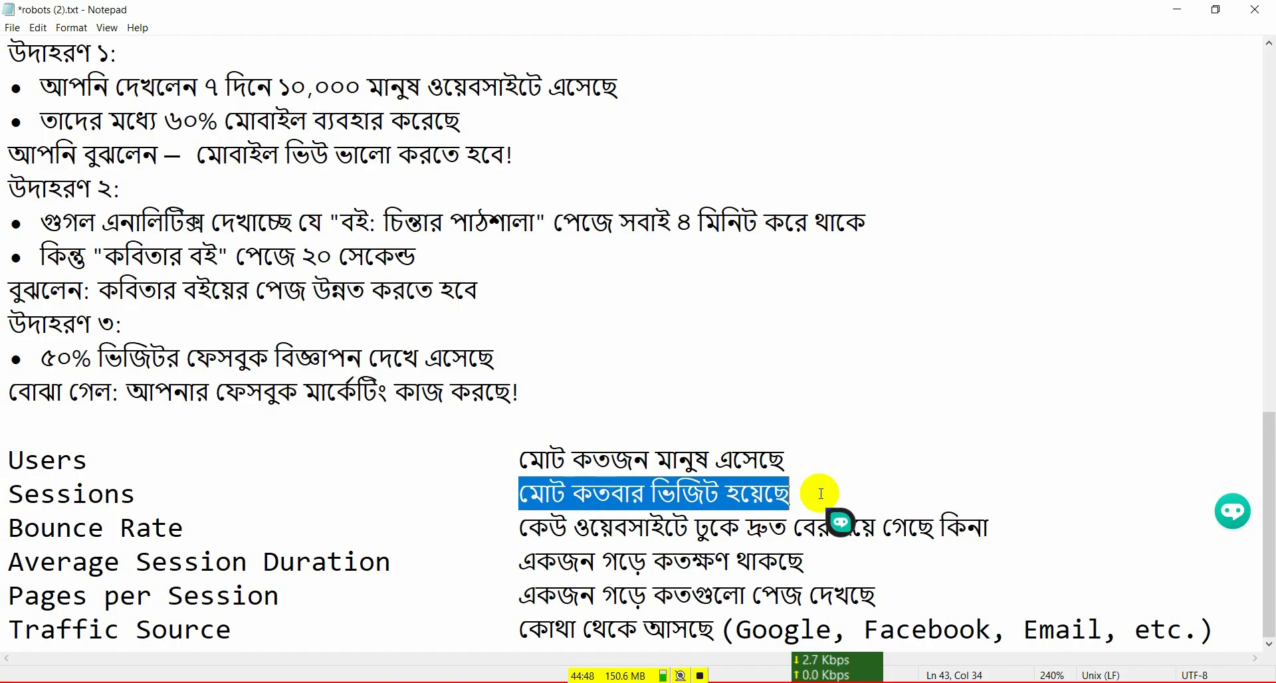
Review the Google Analytics notes, covering Bounce Rate, the time-on-page example, and the Traffic Source definition
{"action": "left_click_drag", "start_coordinate": [10, 529], "coordinate": [183, 528]}
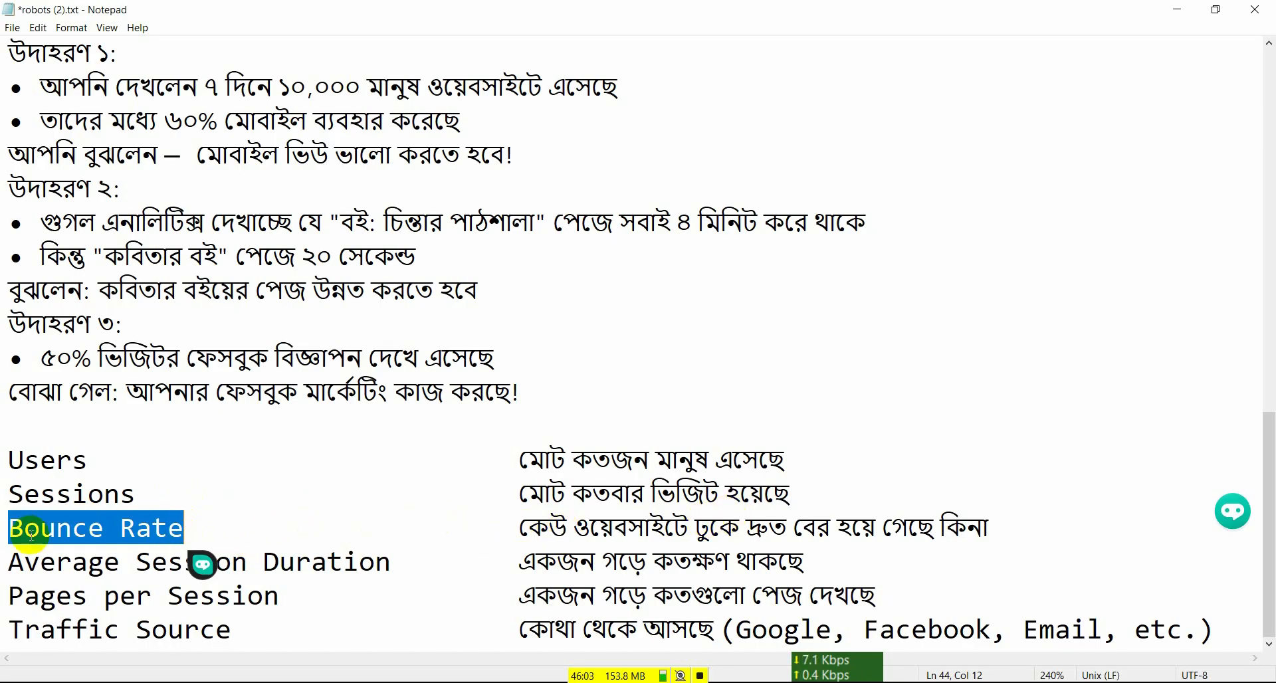
{"action": "left_click", "coordinate": [10, 528]}
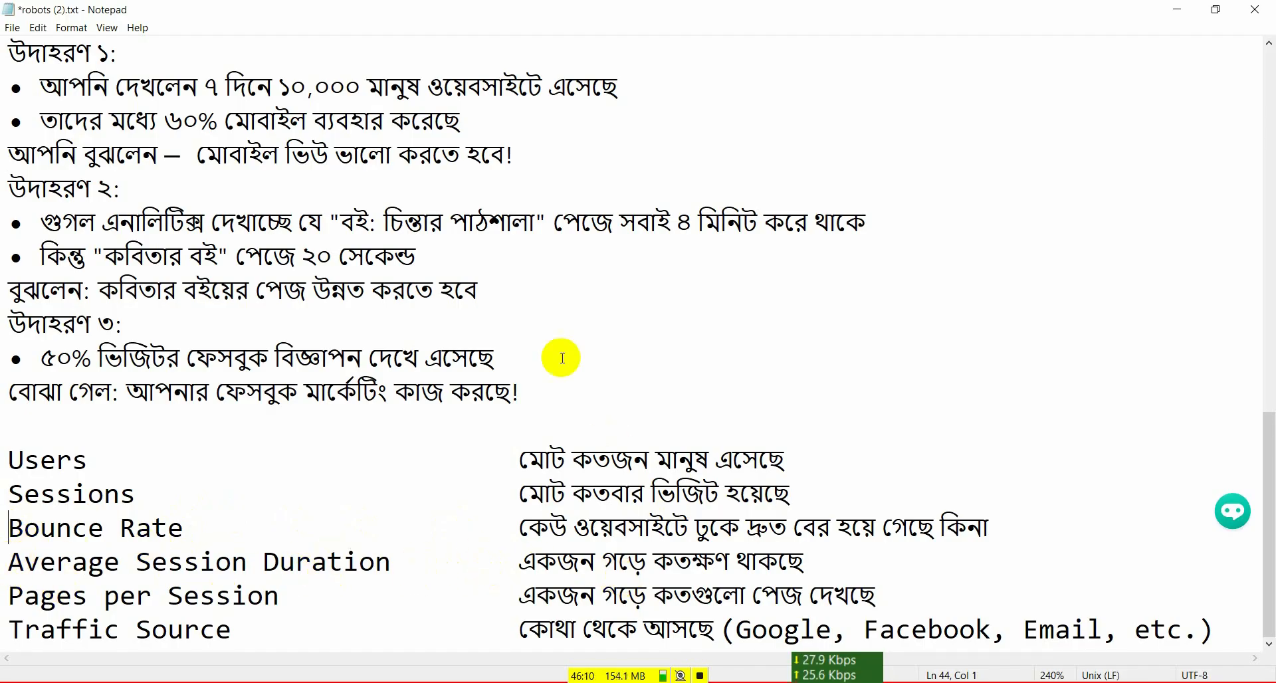
{"action": "double_click", "coordinate": [317, 256]}
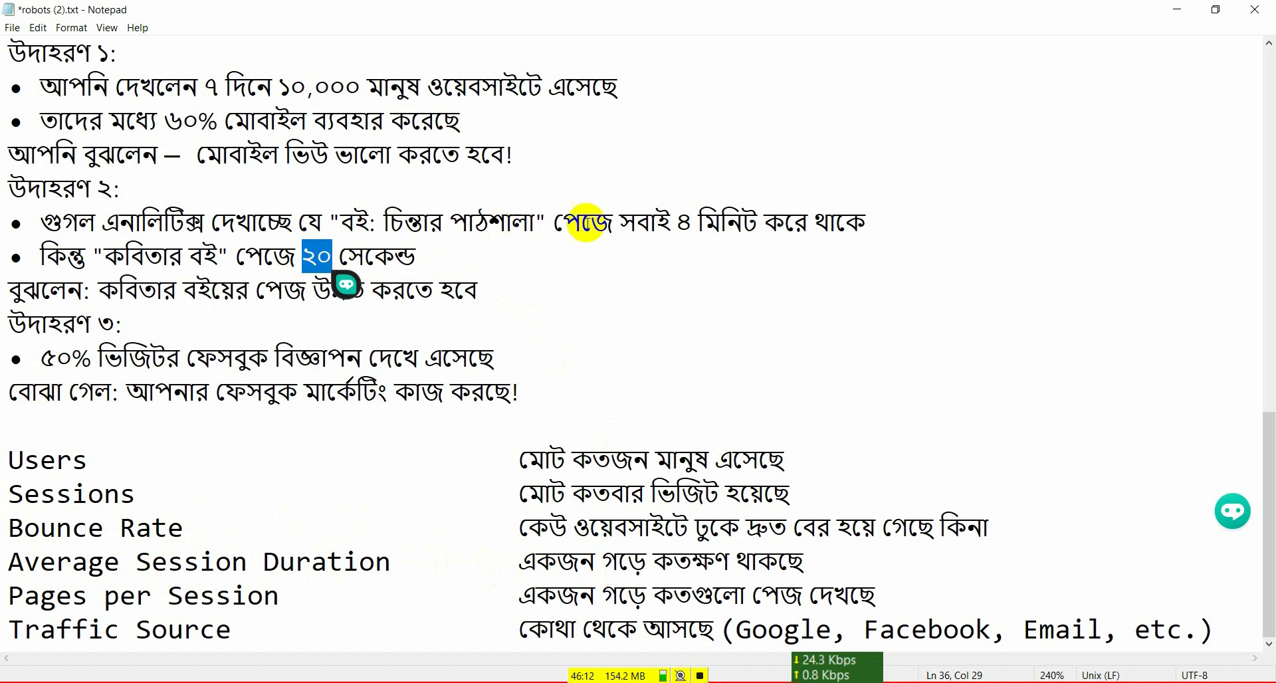
{"action": "double_click", "coordinate": [683, 223]}
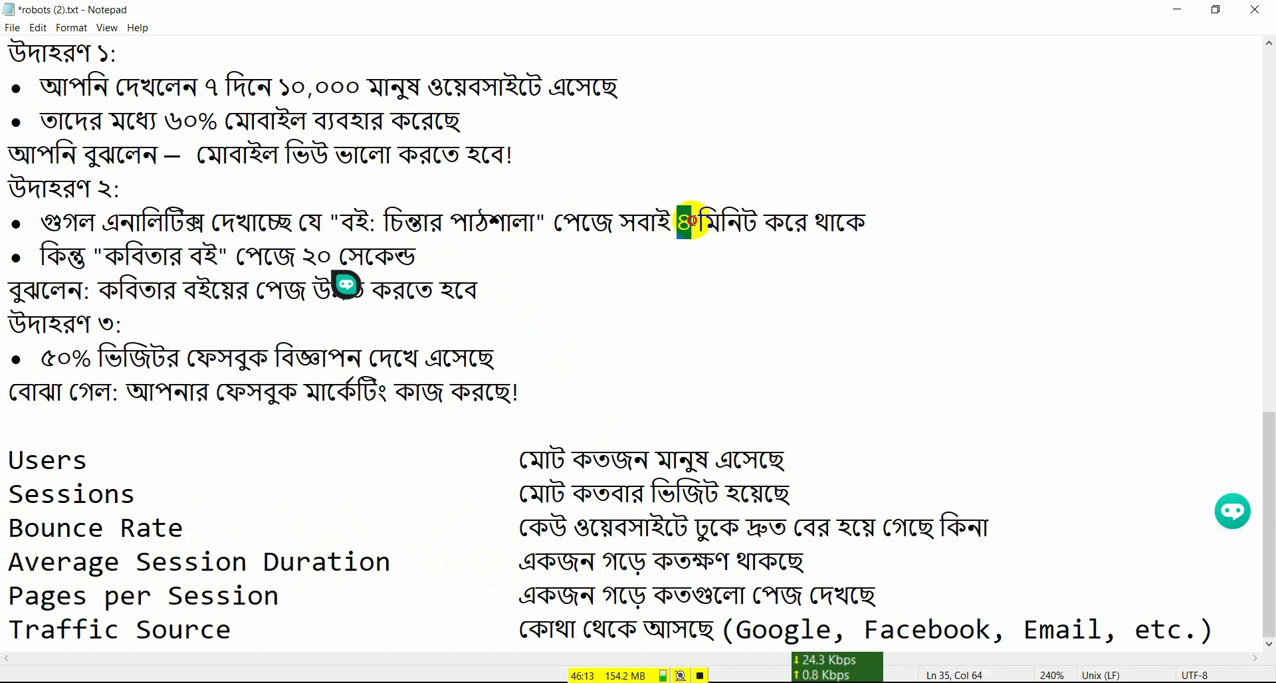
{"action": "left_click", "coordinate": [556, 224]}
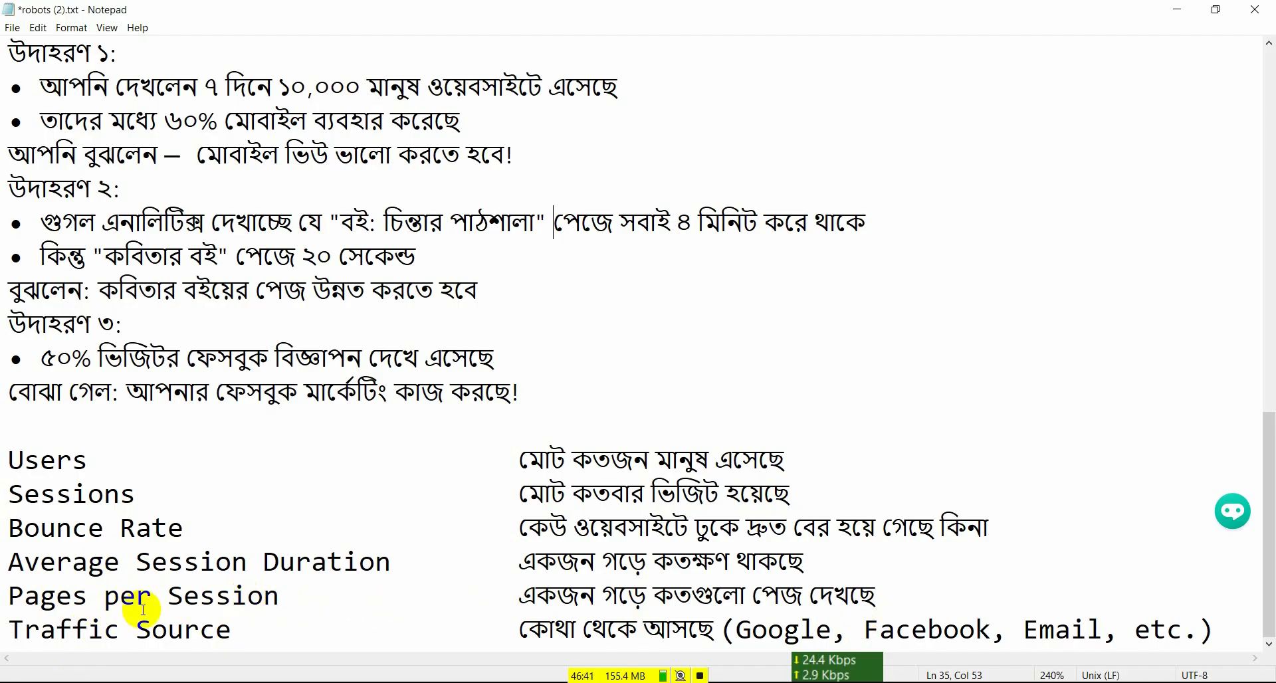
{"action": "left_click_drag", "start_coordinate": [15, 631], "coordinate": [213, 631]}
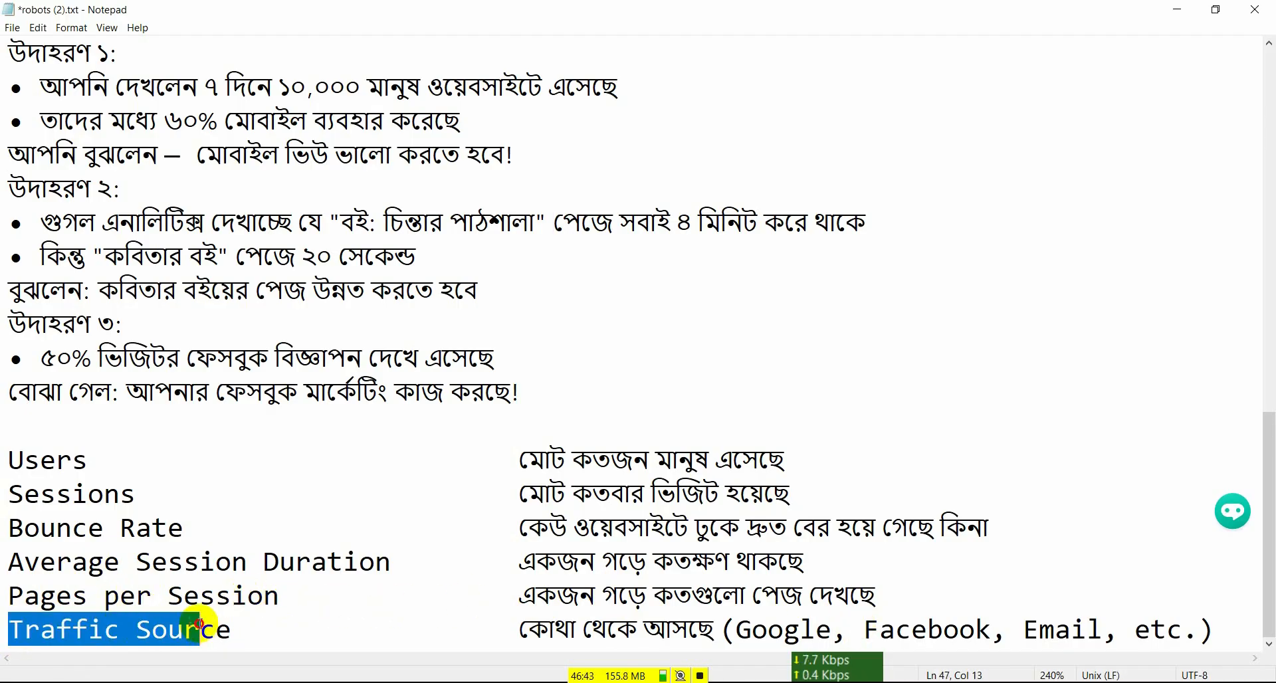
{"action": "left_click_drag", "start_coordinate": [521, 632], "coordinate": [836, 637]}
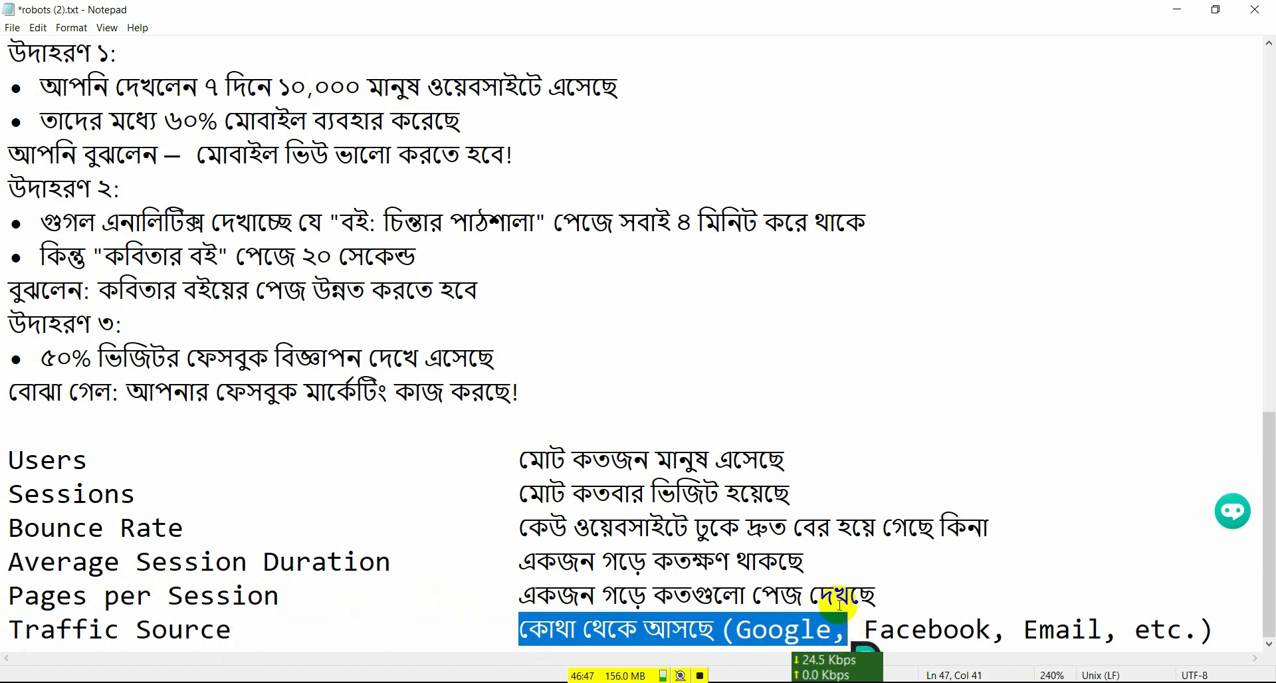
{"action": "left_click", "coordinate": [834, 633]}
{"action": "left_click", "coordinate": [928, 630]}
{"action": "left_click", "coordinate": [1150, 630]}
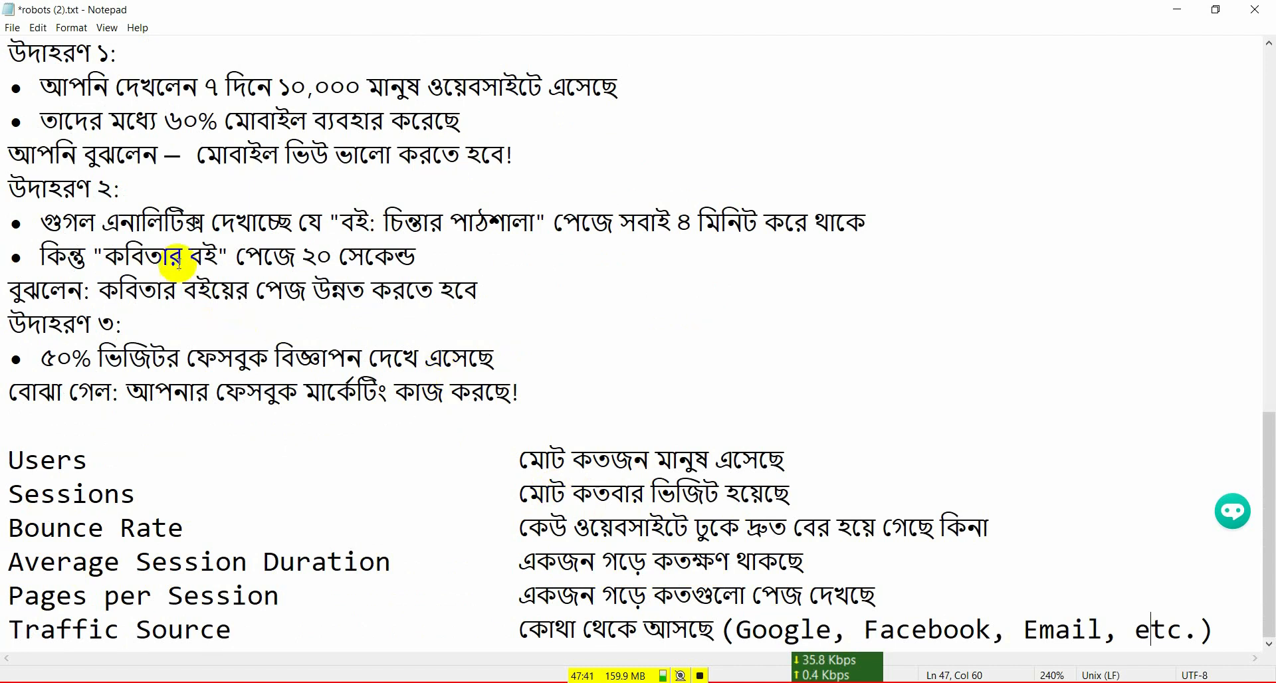
{"action": "scroll", "coordinate": [307, 305], "scroll_direction": "up", "scroll_amount": 1}
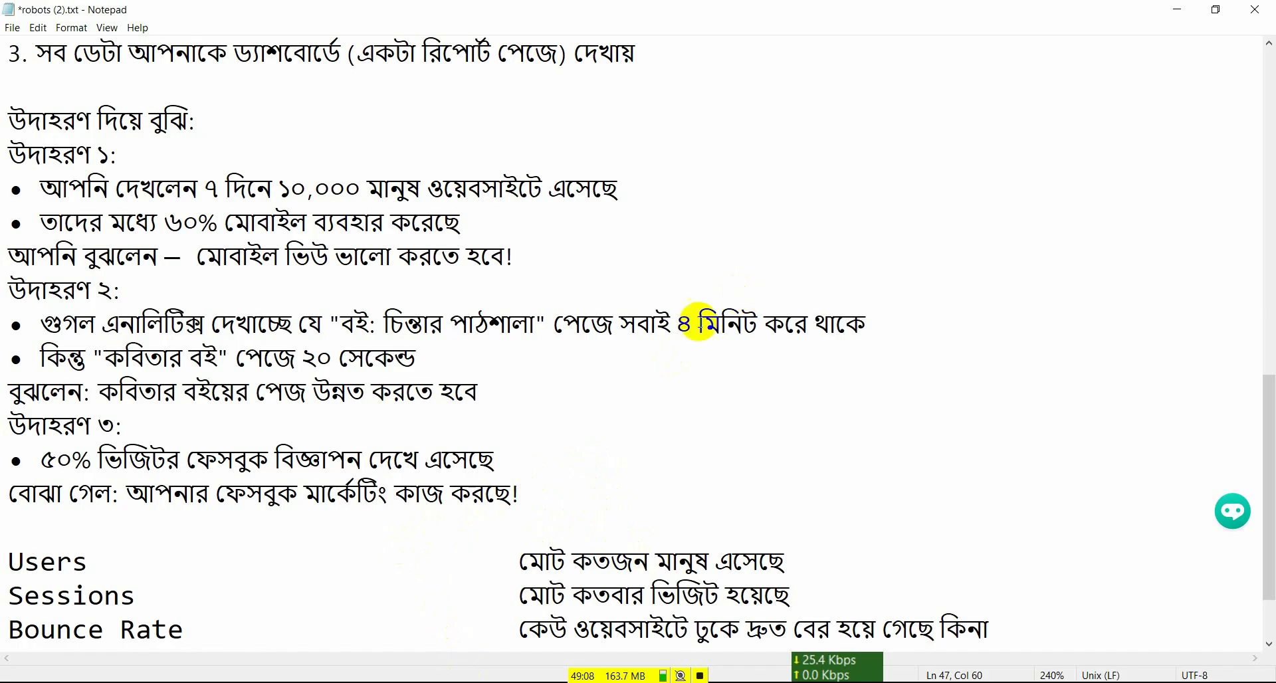
{"action": "scroll", "coordinate": [704, 313], "scroll_direction": "up", "scroll_amount": 6}
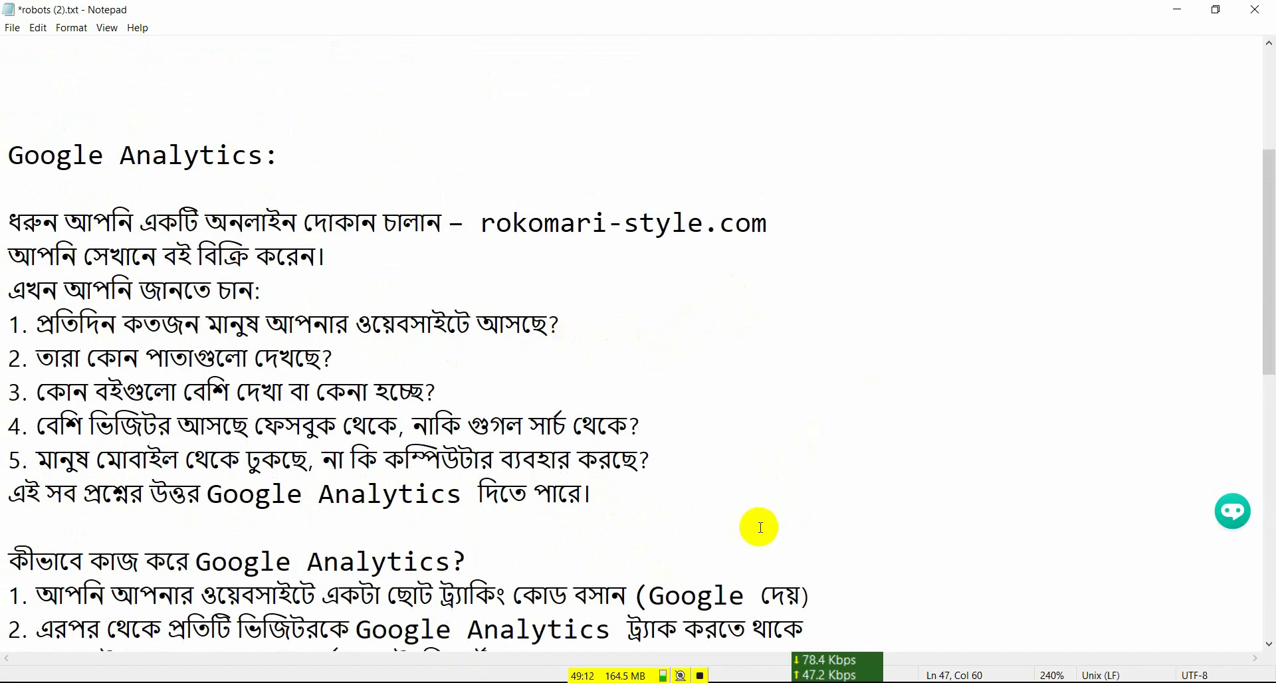
Switch to Chrome and search Google for "google analytics" from the already open Google Marketing Platform page
{"action": "key", "text": "alt+Tab"}
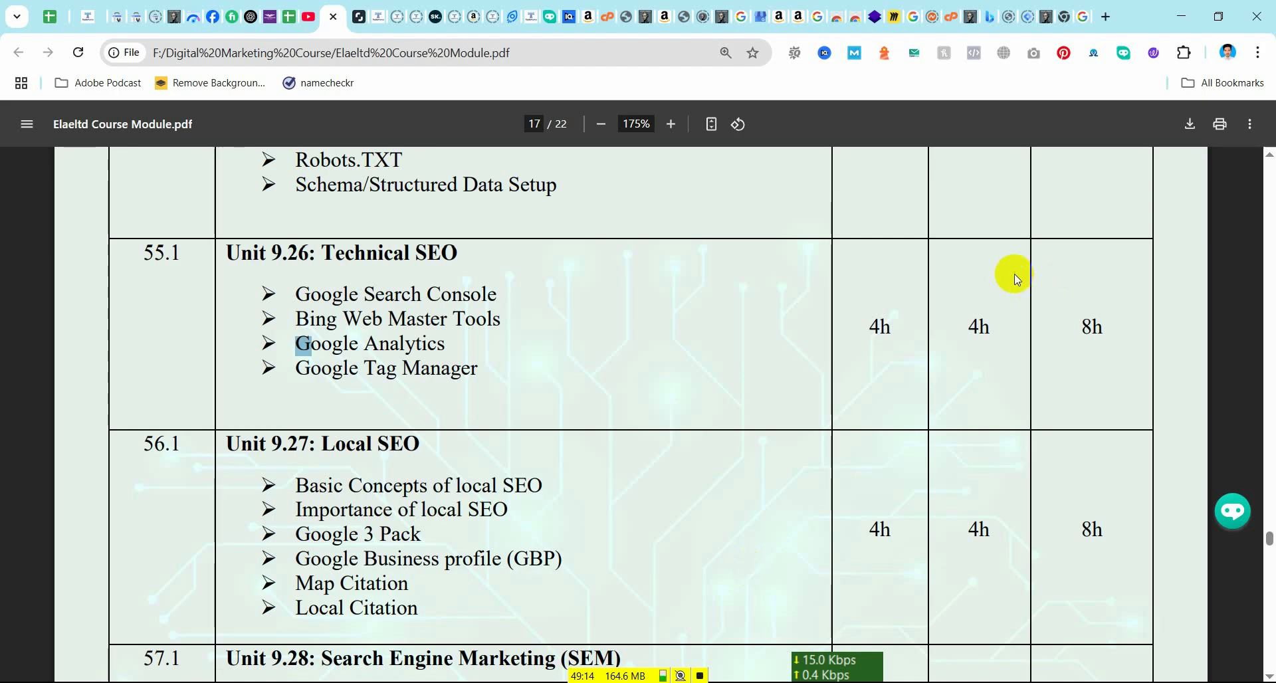
{"action": "left_click", "coordinate": [1064, 17]}
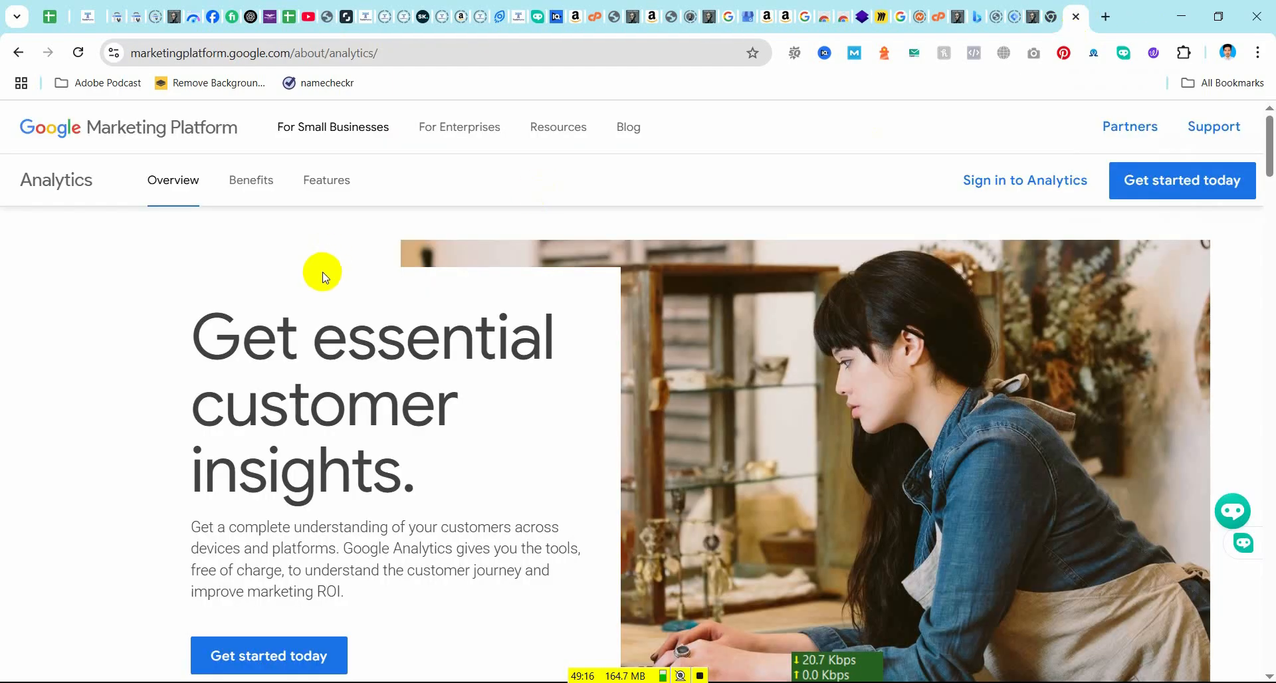
{"action": "left_click", "coordinate": [396, 47]}
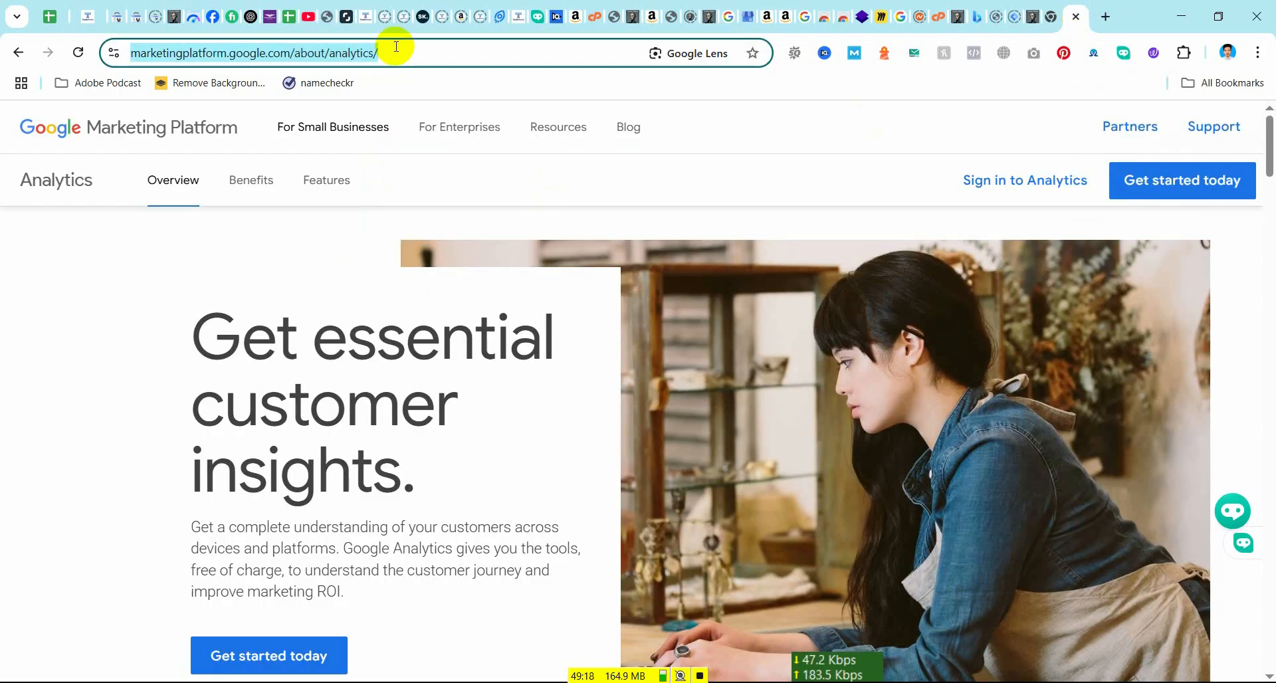
{"action": "key", "text": "BackSpace"}
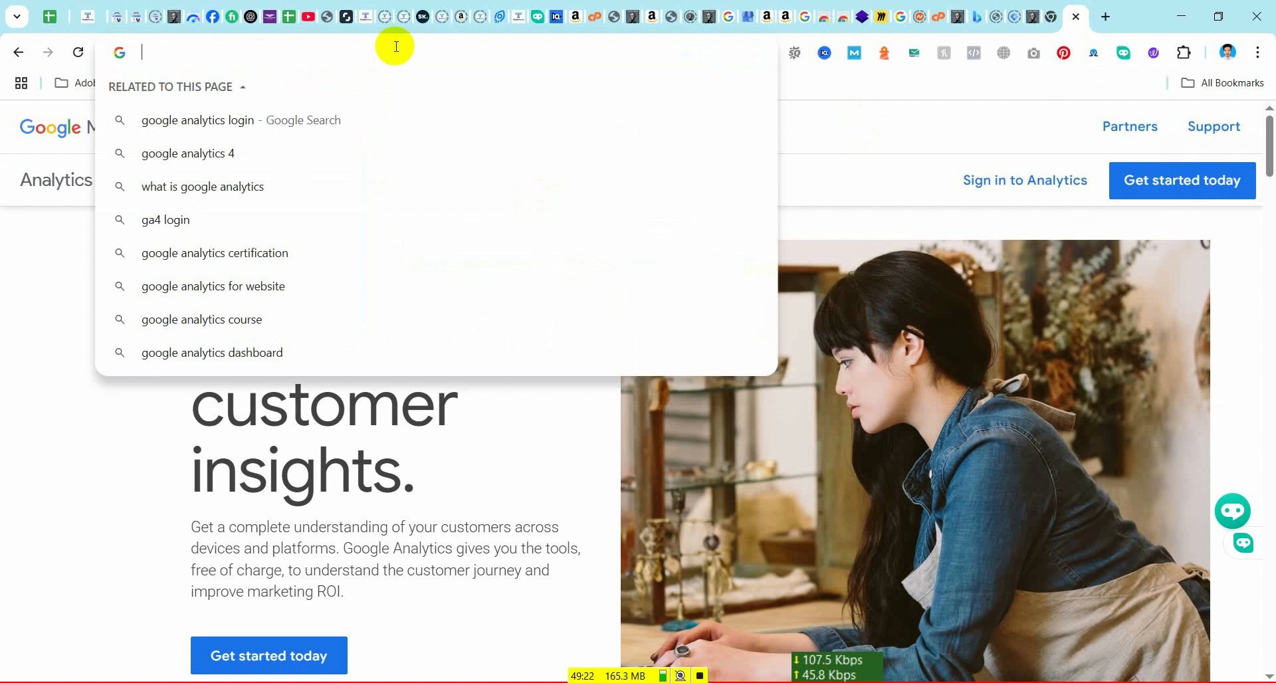
{"action": "type", "text": "o"}
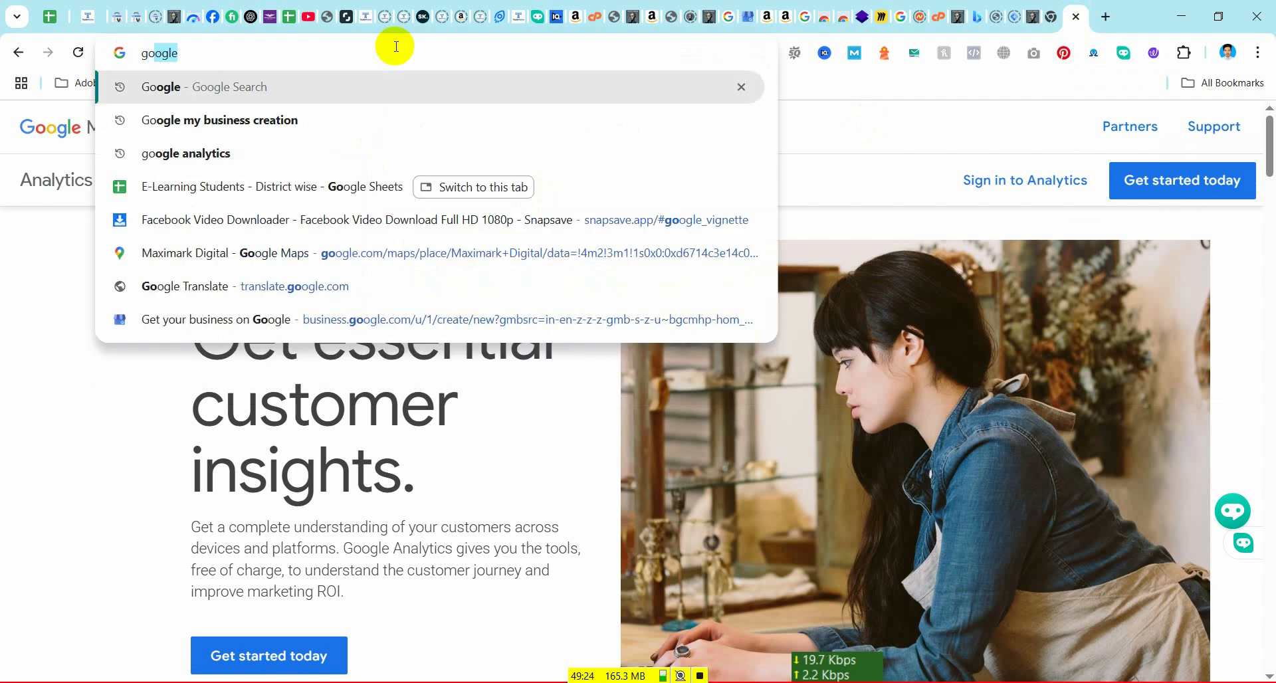
{"action": "type", "text": "ogle ana"}
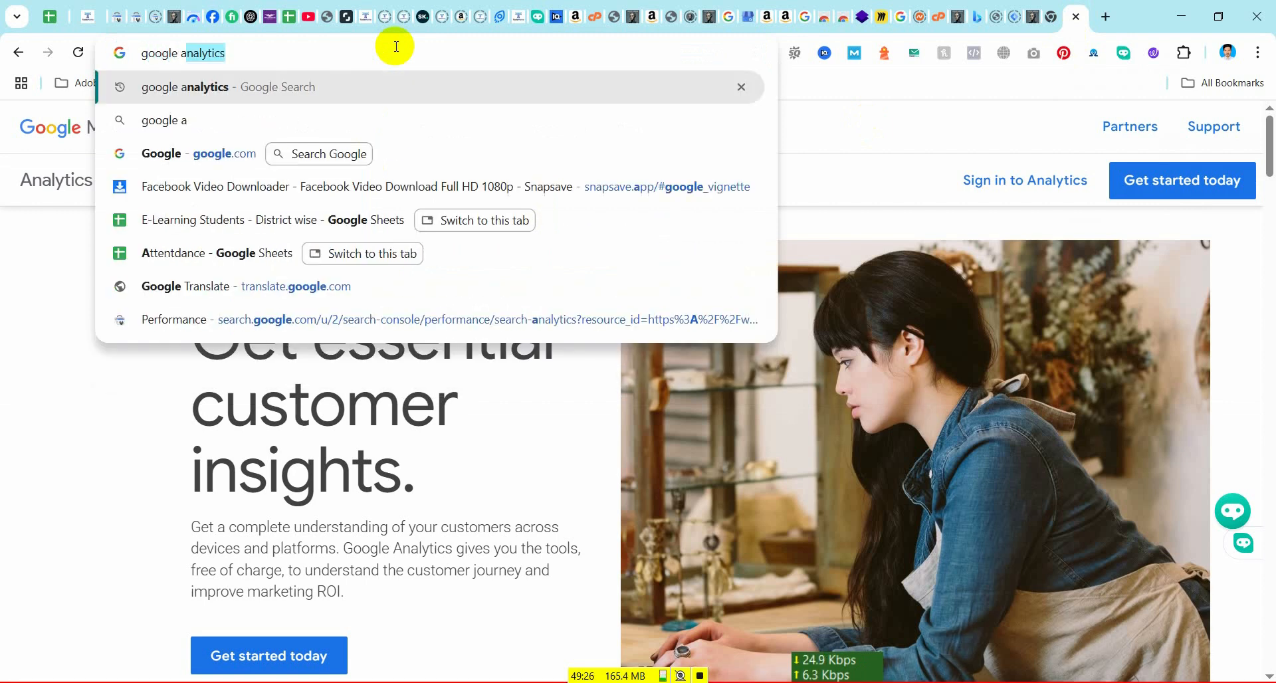
{"action": "type", "text": "lytics"}
{"action": "key", "text": "Return"}
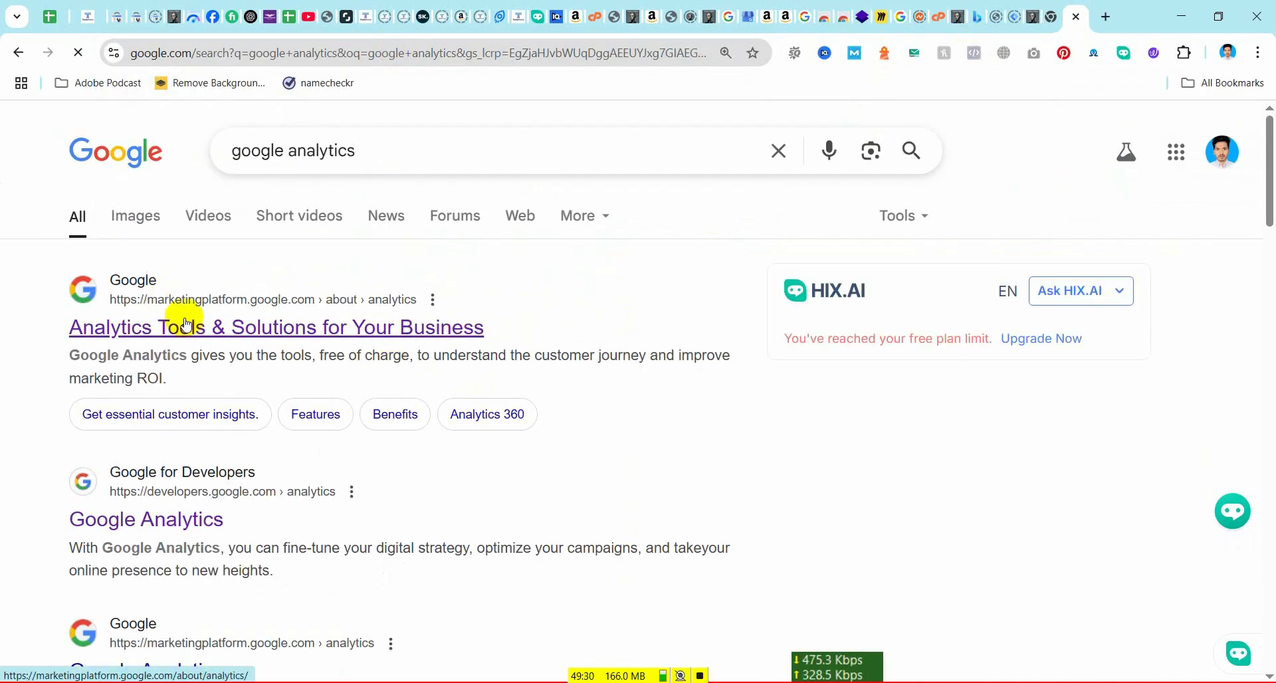
Open the "Analytics Tools & Solutions for Your Business" result and get started with Google Analytics account creation
{"action": "left_click", "coordinate": [263, 331]}
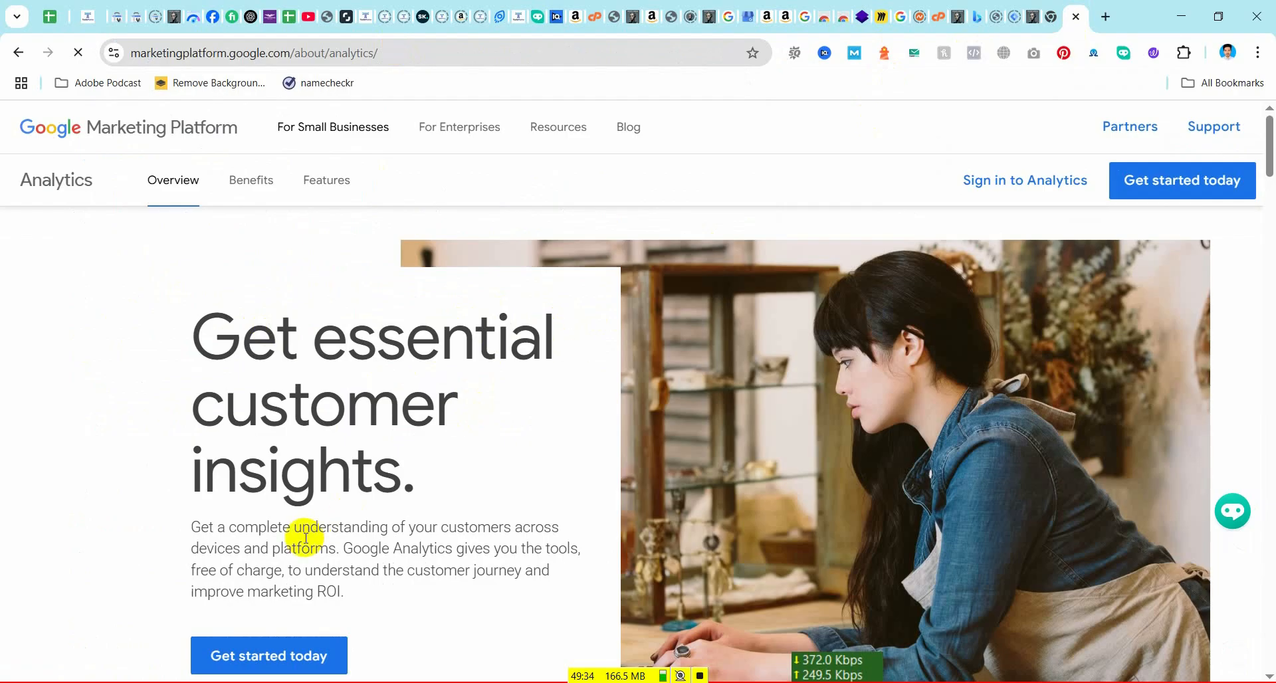
{"action": "scroll", "coordinate": [414, 450], "scroll_direction": "down", "scroll_amount": 3}
{"action": "scroll", "coordinate": [467, 432], "scroll_direction": "up", "scroll_amount": 3}
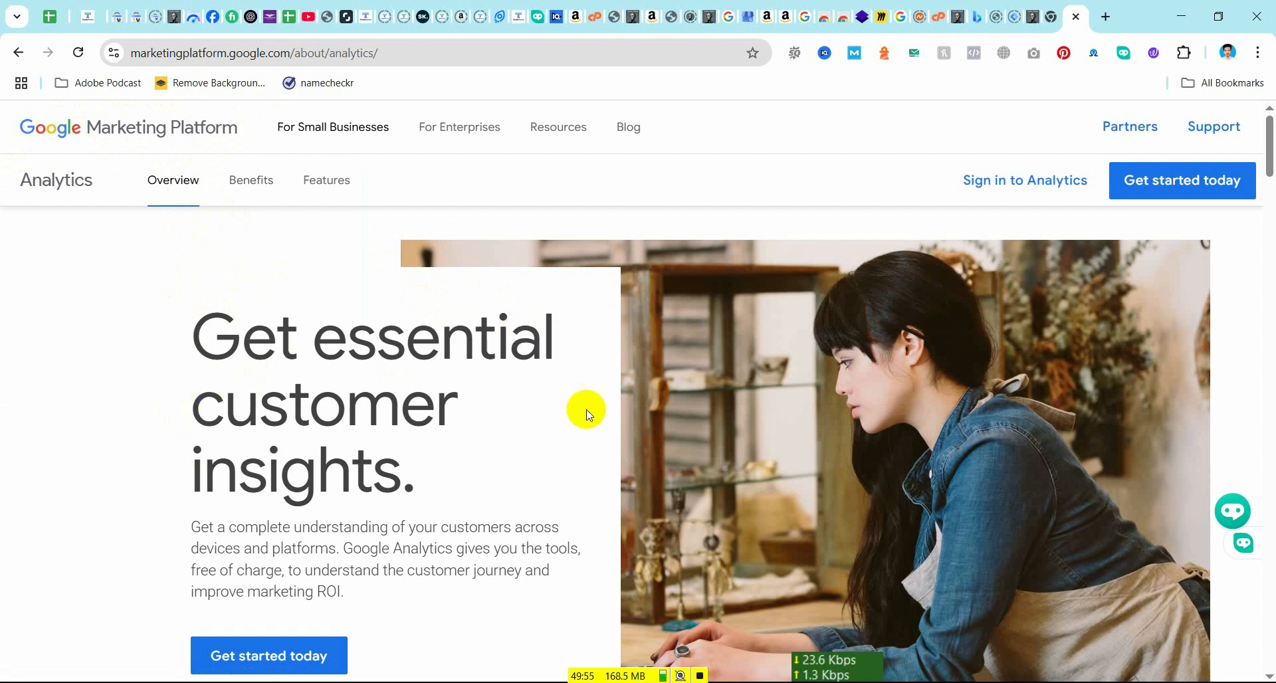
{"action": "scroll", "coordinate": [490, 521], "scroll_direction": "down", "scroll_amount": 1}
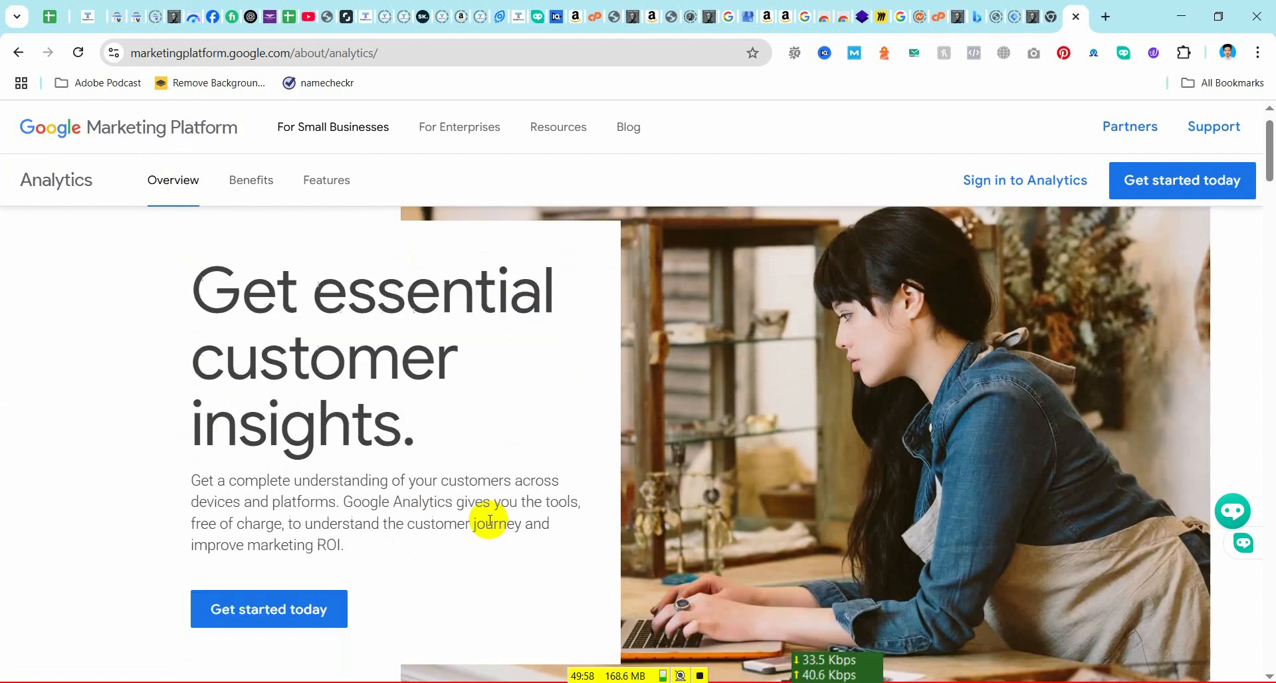
{"action": "scroll", "coordinate": [490, 522], "scroll_direction": "down", "scroll_amount": 2}
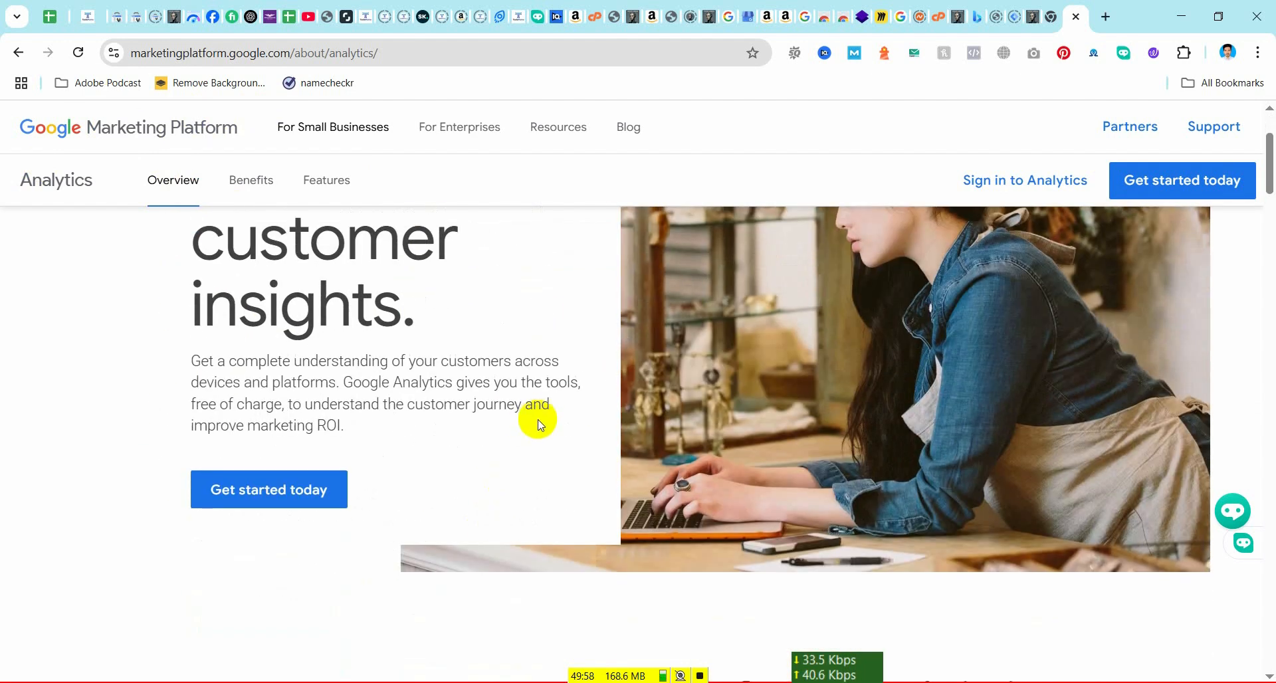
{"action": "left_click", "coordinate": [258, 498]}
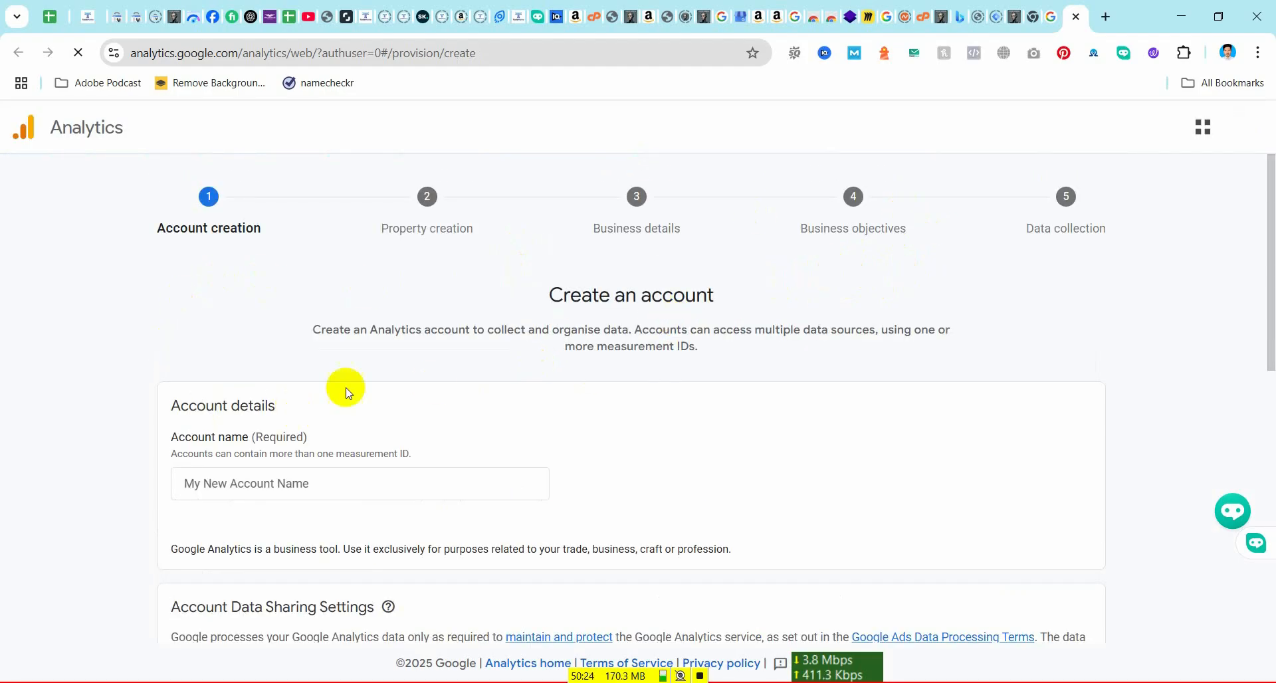
Enter Maximark Digital as the name of the new Analytics account
{"action": "scroll", "coordinate": [464, 362], "scroll_direction": "down", "scroll_amount": 1}
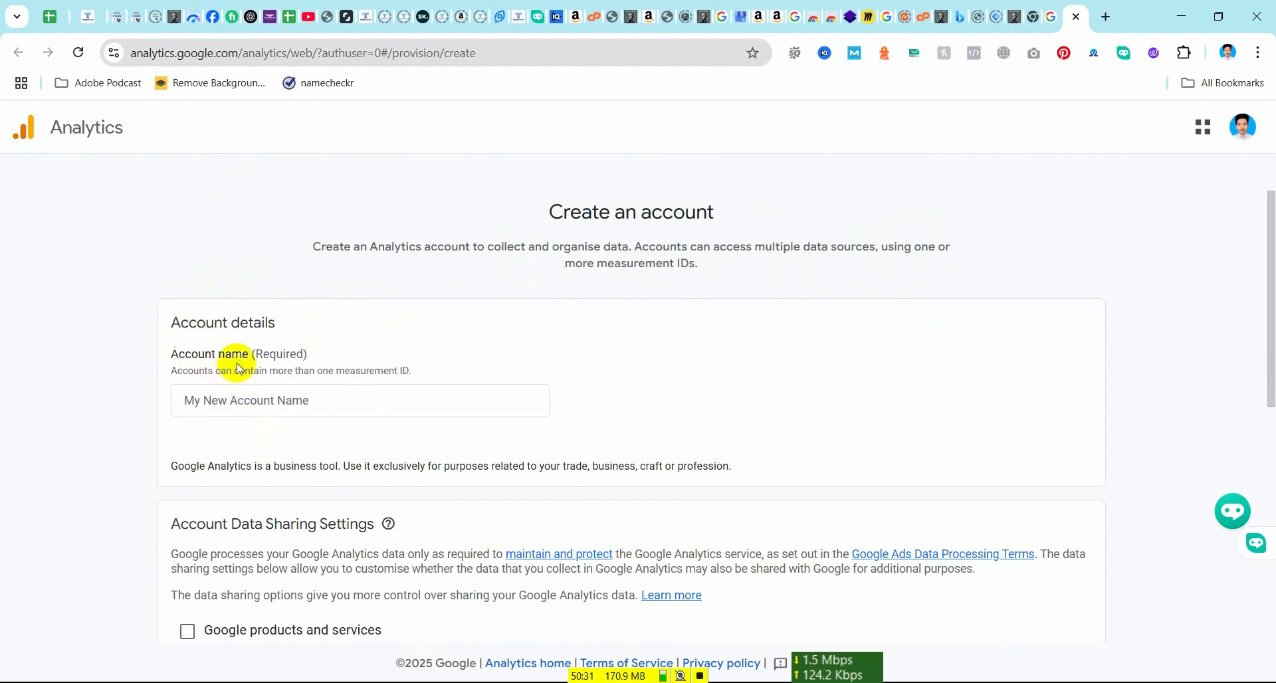
{"action": "left_click", "coordinate": [247, 401]}
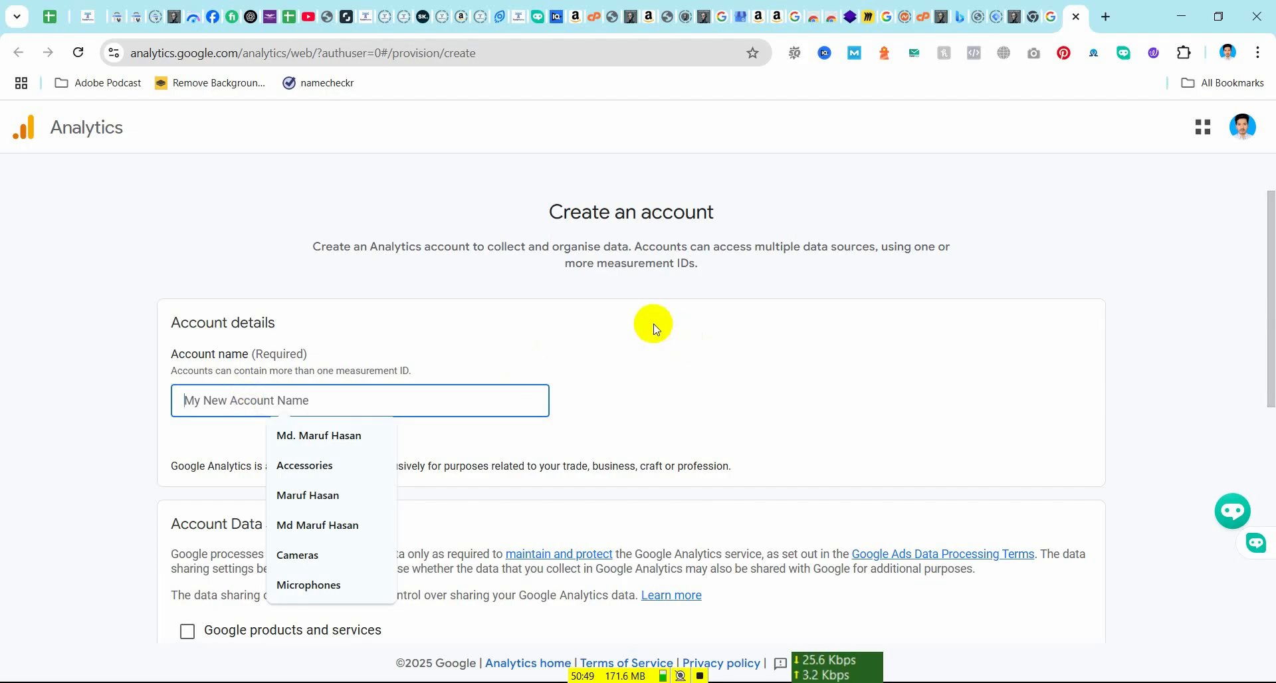
{"action": "type", "text": "Maximark Digital"}
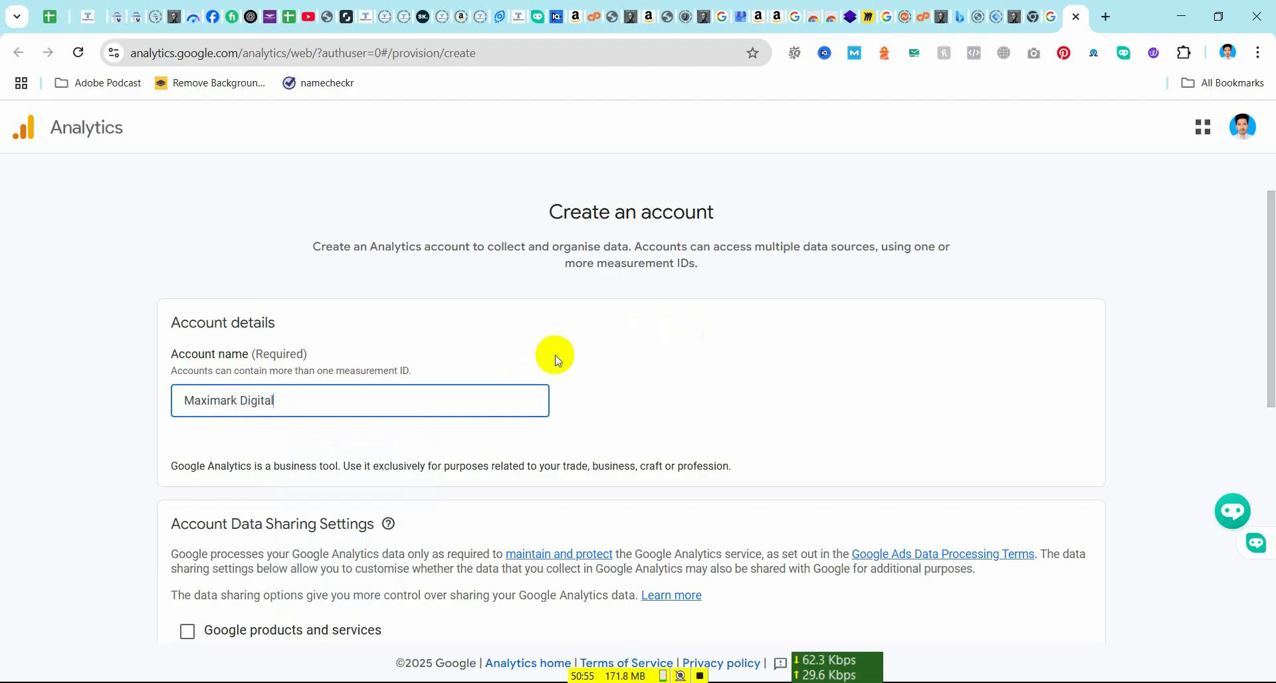
{"action": "left_click", "coordinate": [414, 453]}
Review the account data sharing settings, enable sharing for Google products and services, and continue to property creation
{"action": "scroll", "coordinate": [414, 454], "scroll_direction": "down", "scroll_amount": 2}
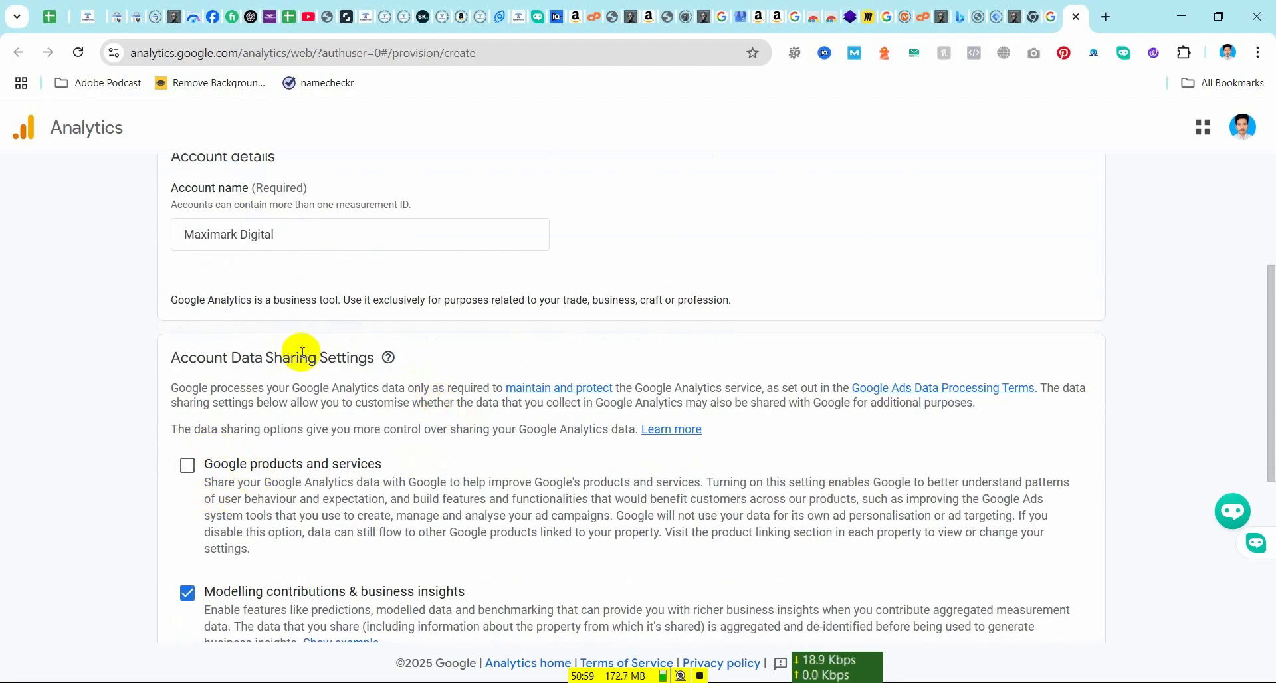
{"action": "scroll", "coordinate": [305, 442], "scroll_direction": "down", "scroll_amount": 2}
{"action": "scroll", "coordinate": [272, 353], "scroll_direction": "up", "scroll_amount": 1}
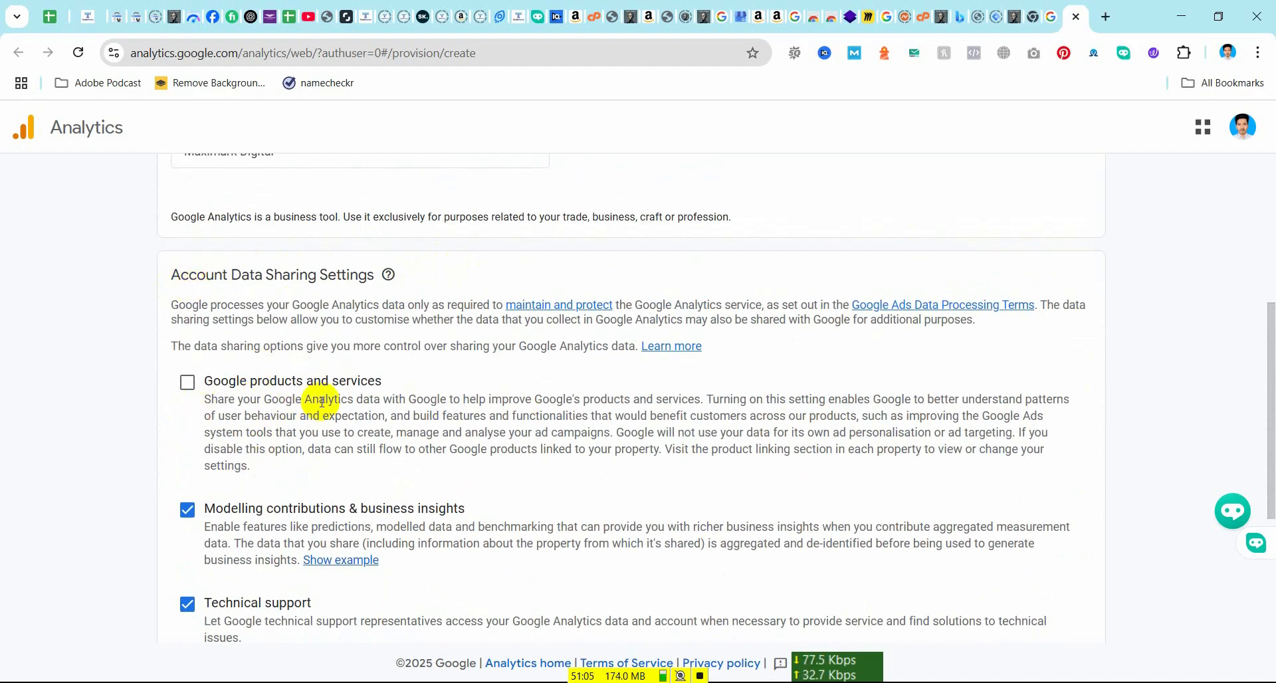
{"action": "scroll", "coordinate": [490, 432], "scroll_direction": "down", "scroll_amount": 2}
{"action": "scroll", "coordinate": [370, 428], "scroll_direction": "down", "scroll_amount": 2}
{"action": "scroll", "coordinate": [470, 521], "scroll_direction": "up", "scroll_amount": 5}
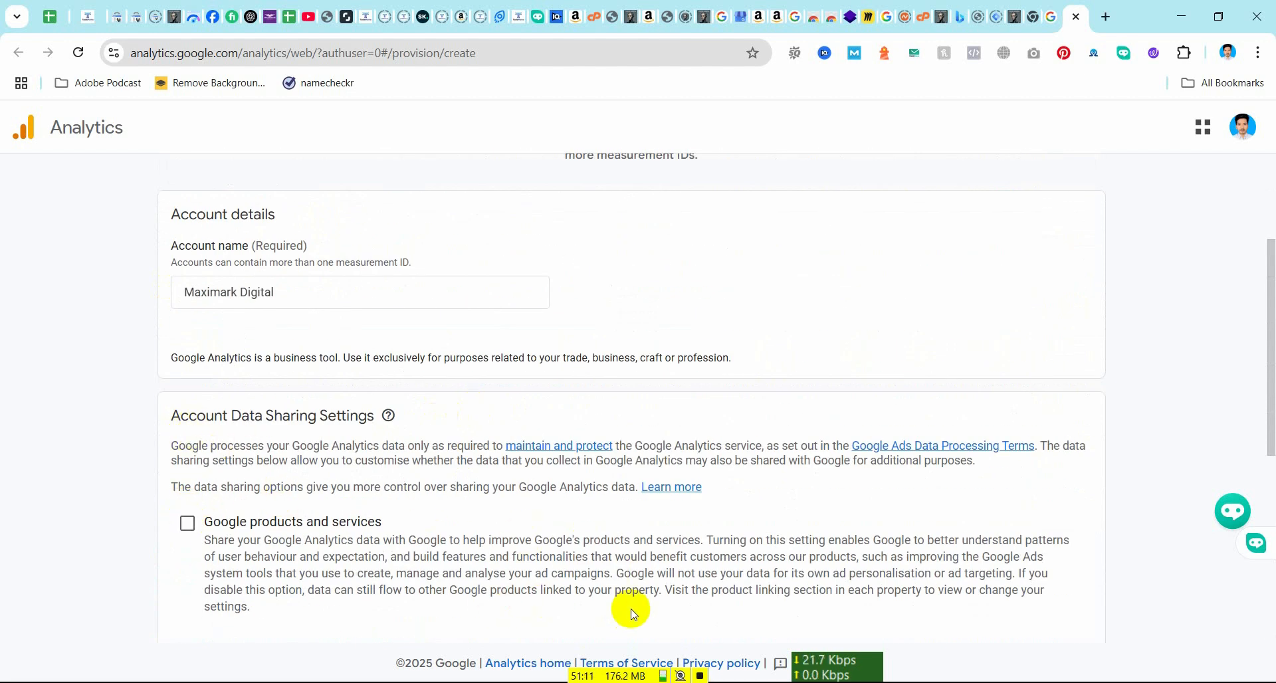
{"action": "scroll", "coordinate": [665, 618], "scroll_direction": "down", "scroll_amount": 1}
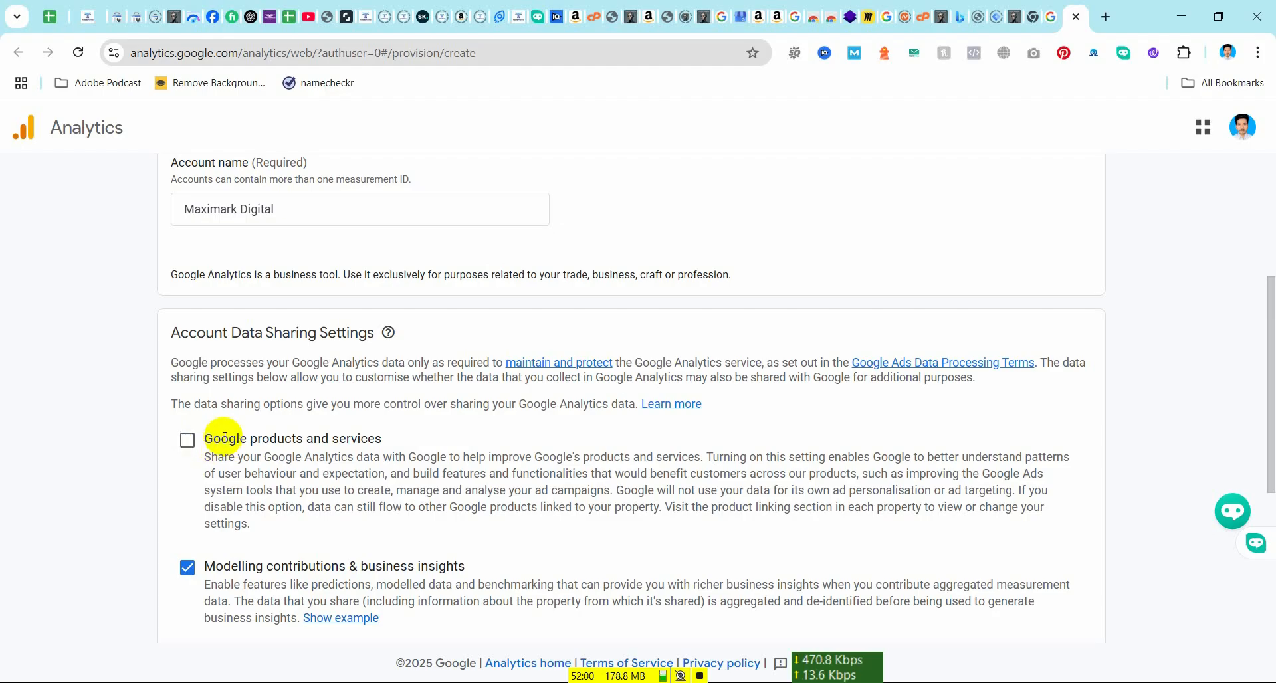
{"action": "left_click", "coordinate": [187, 444]}
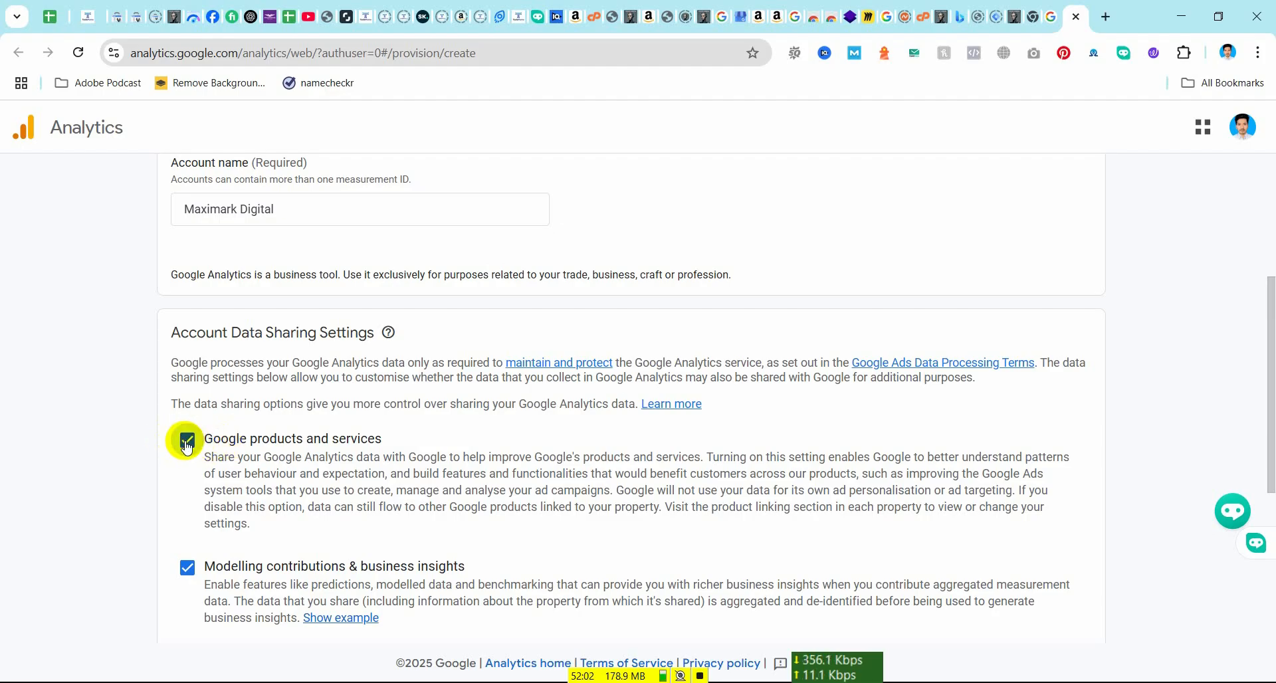
{"action": "scroll", "coordinate": [532, 465], "scroll_direction": "down", "scroll_amount": 5}
{"action": "left_click", "coordinate": [184, 603]}
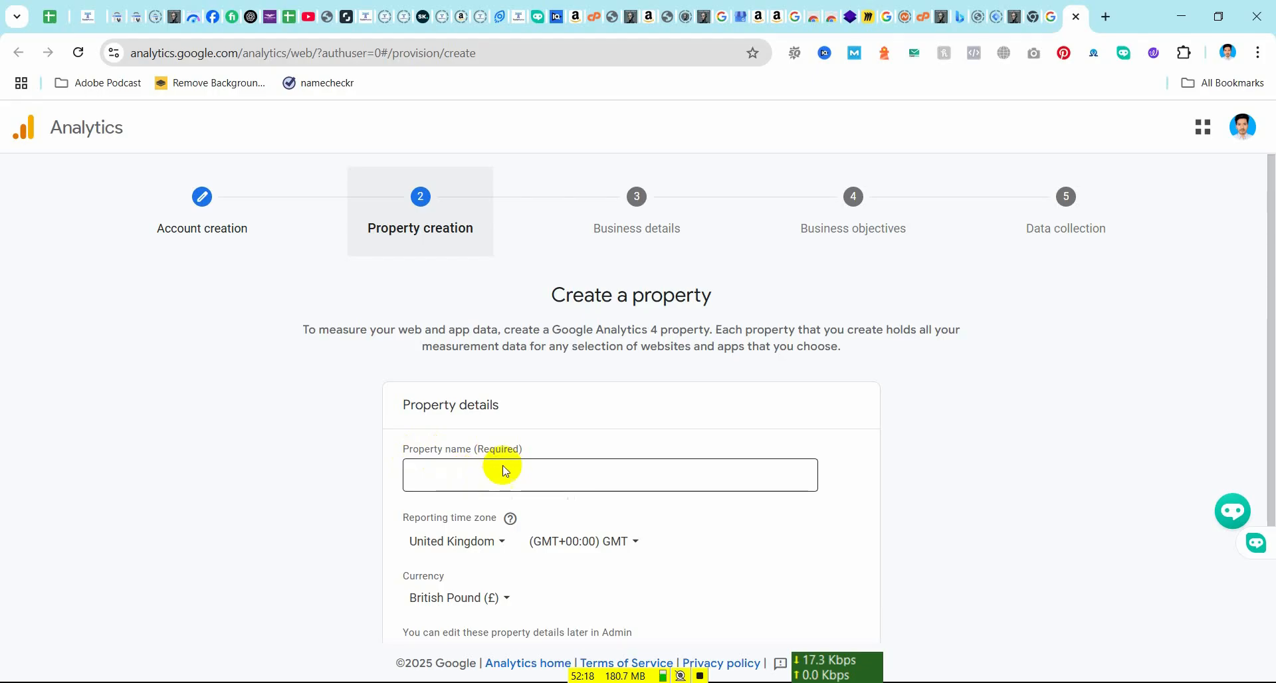
Enter Tech Linda as the property name in the property details
{"action": "left_click_drag", "start_coordinate": [476, 452], "coordinate": [527, 447]}
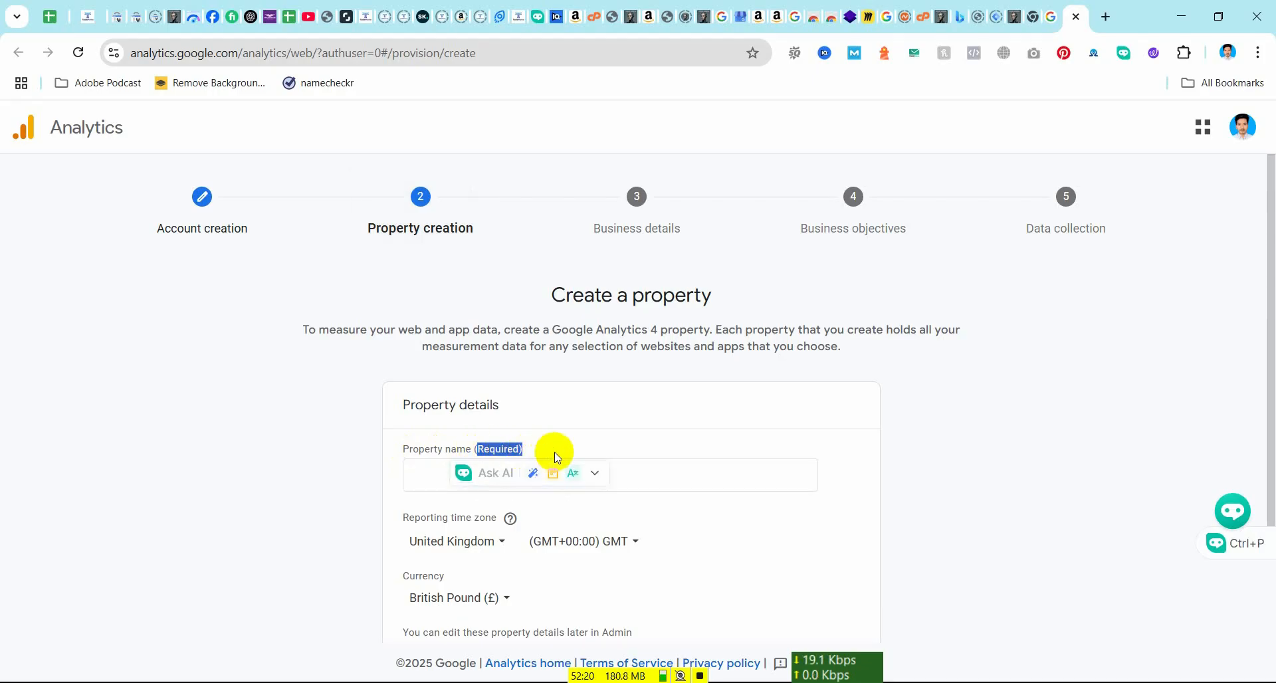
{"action": "left_click", "coordinate": [418, 500]}
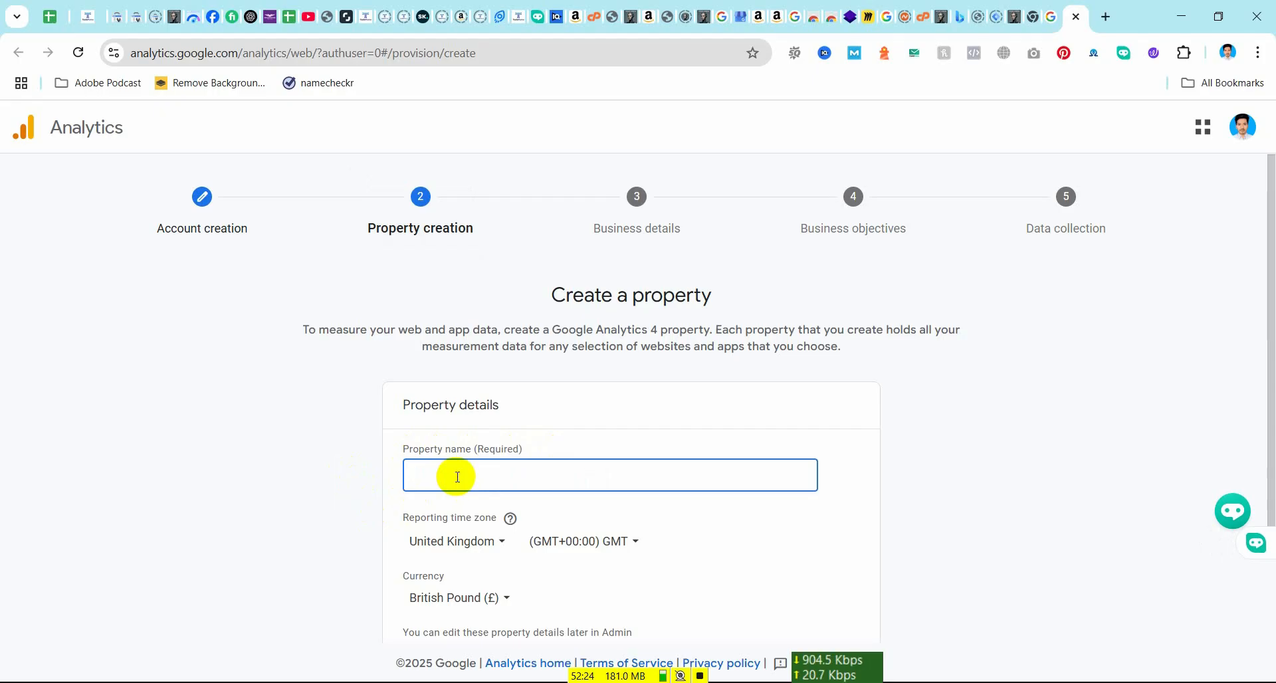
{"action": "type", "text": "Tech Linda"}
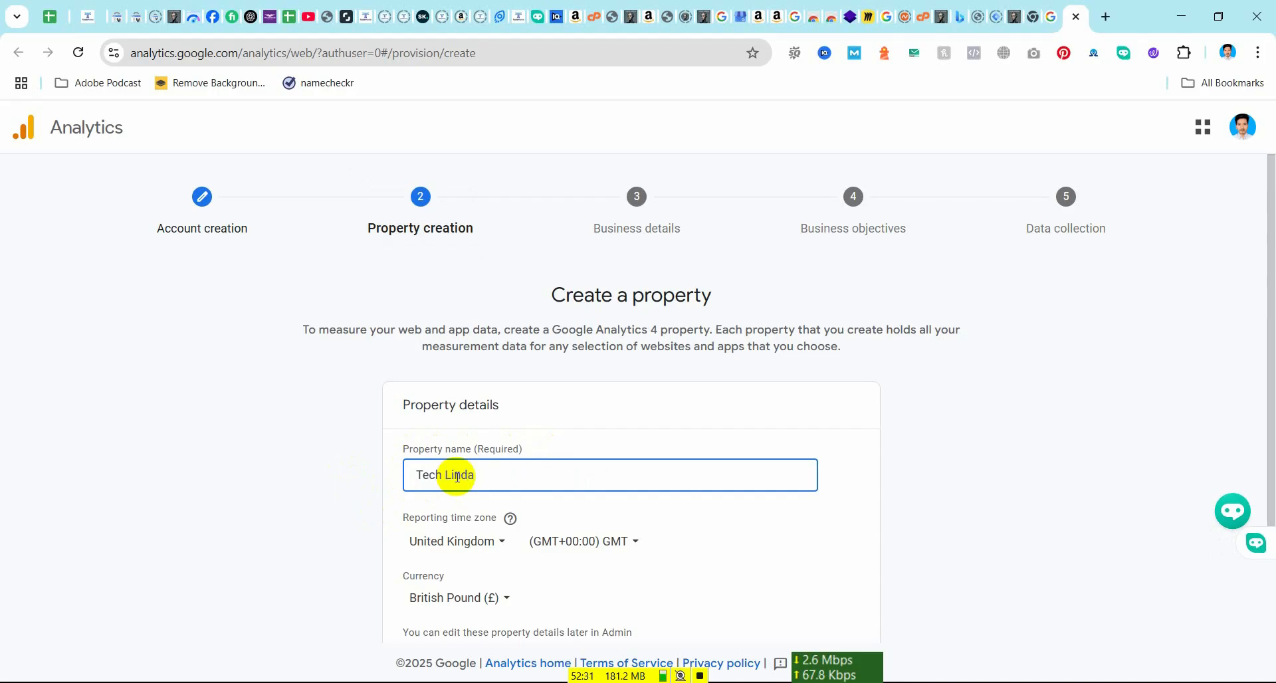
{"action": "scroll", "coordinate": [882, 485], "scroll_direction": "down", "scroll_amount": 1}
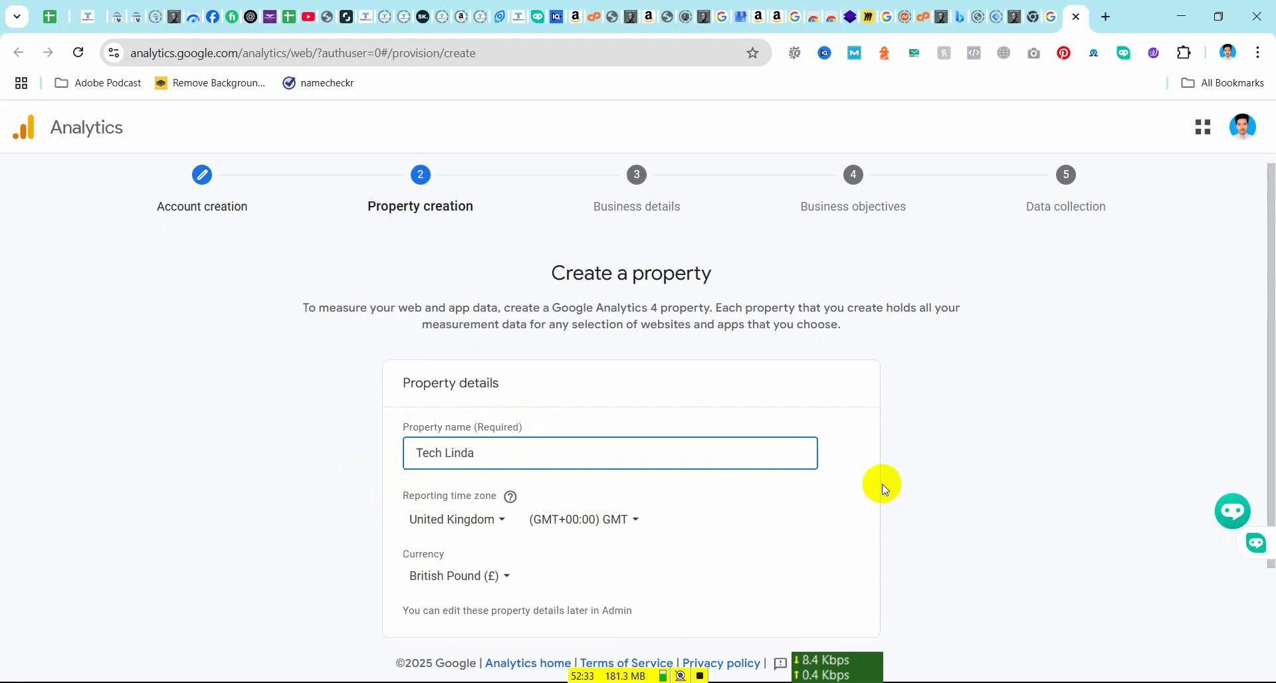
Set the reporting time zone country of the property to United States
{"action": "scroll", "coordinate": [882, 489], "scroll_direction": "down", "scroll_amount": 1}
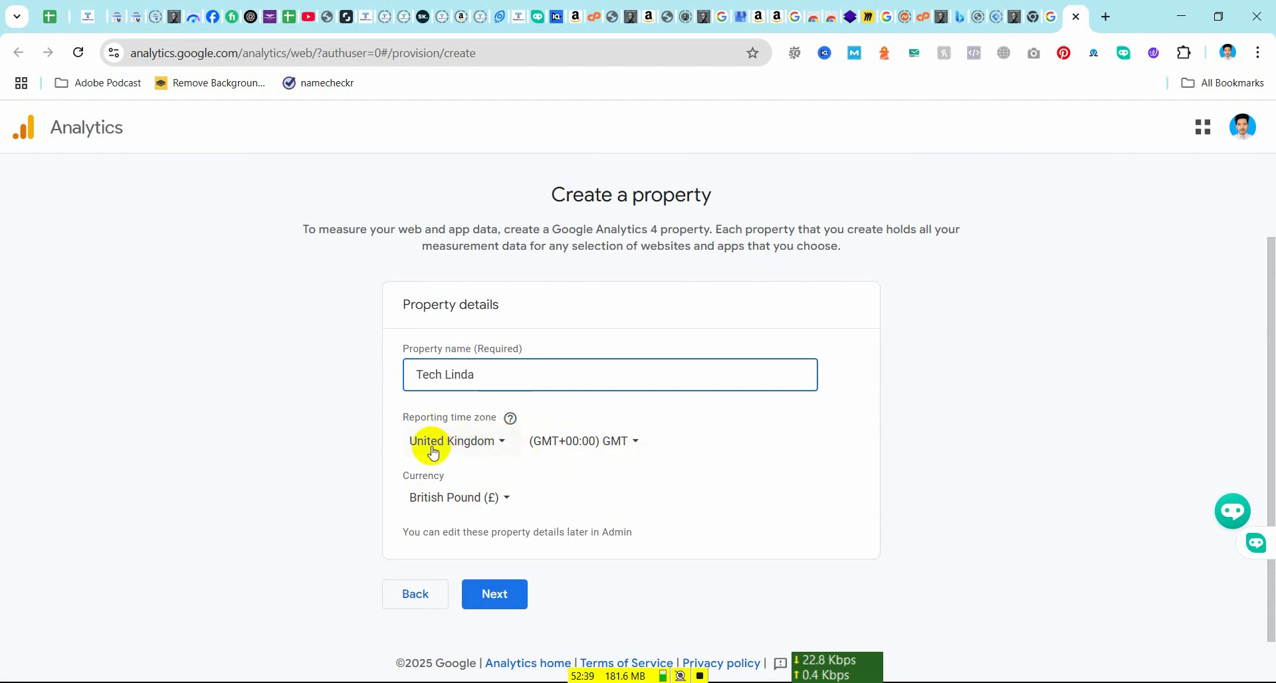
{"action": "left_click", "coordinate": [503, 443]}
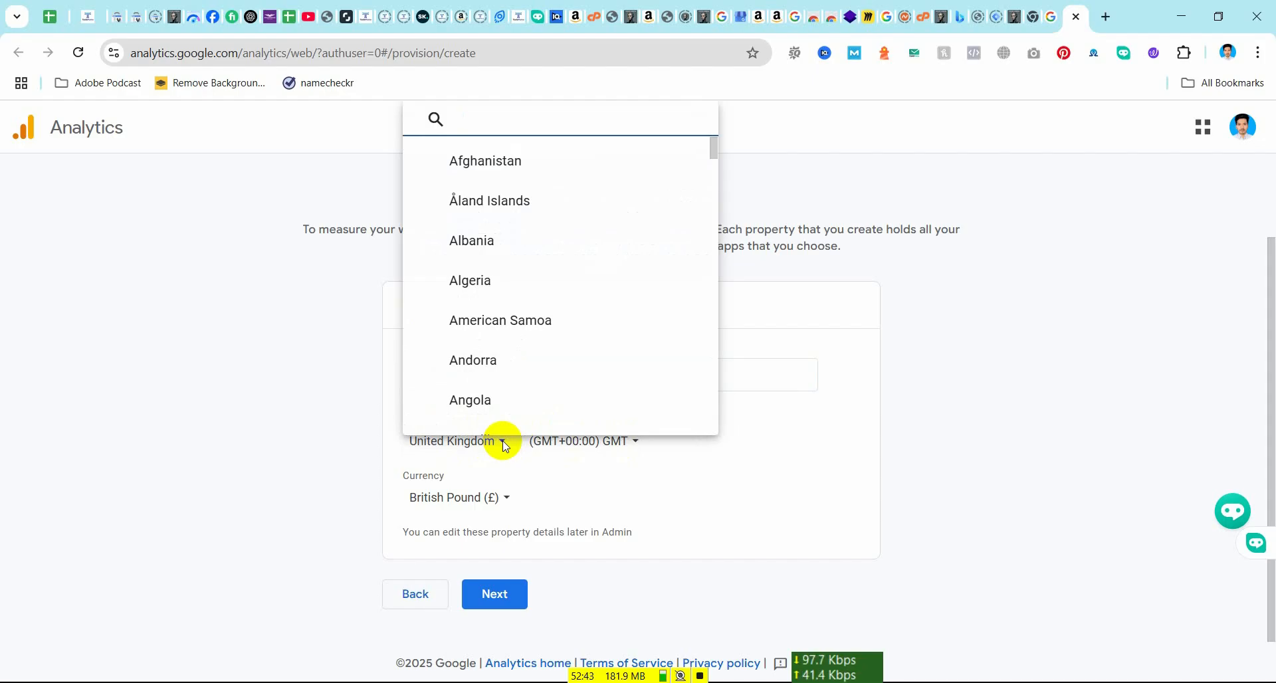
{"action": "scroll", "coordinate": [532, 288], "scroll_direction": "down", "scroll_amount": 10}
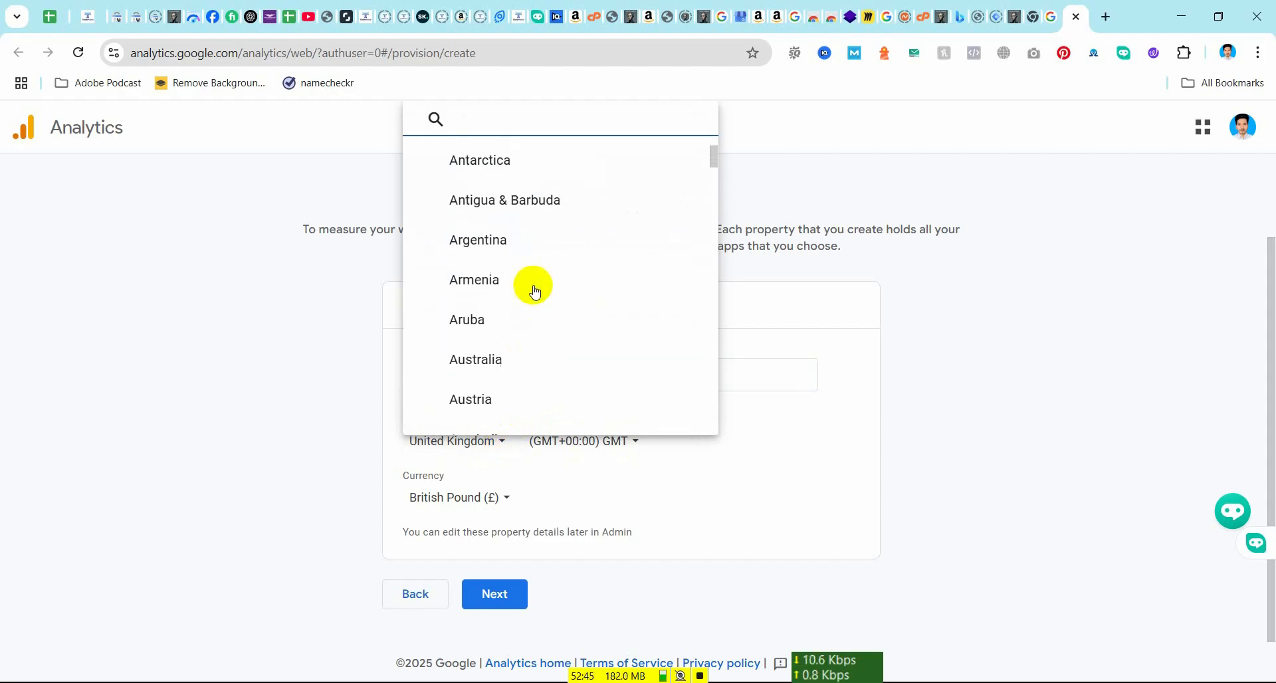
{"action": "scroll", "coordinate": [529, 310], "scroll_direction": "down", "scroll_amount": 20}
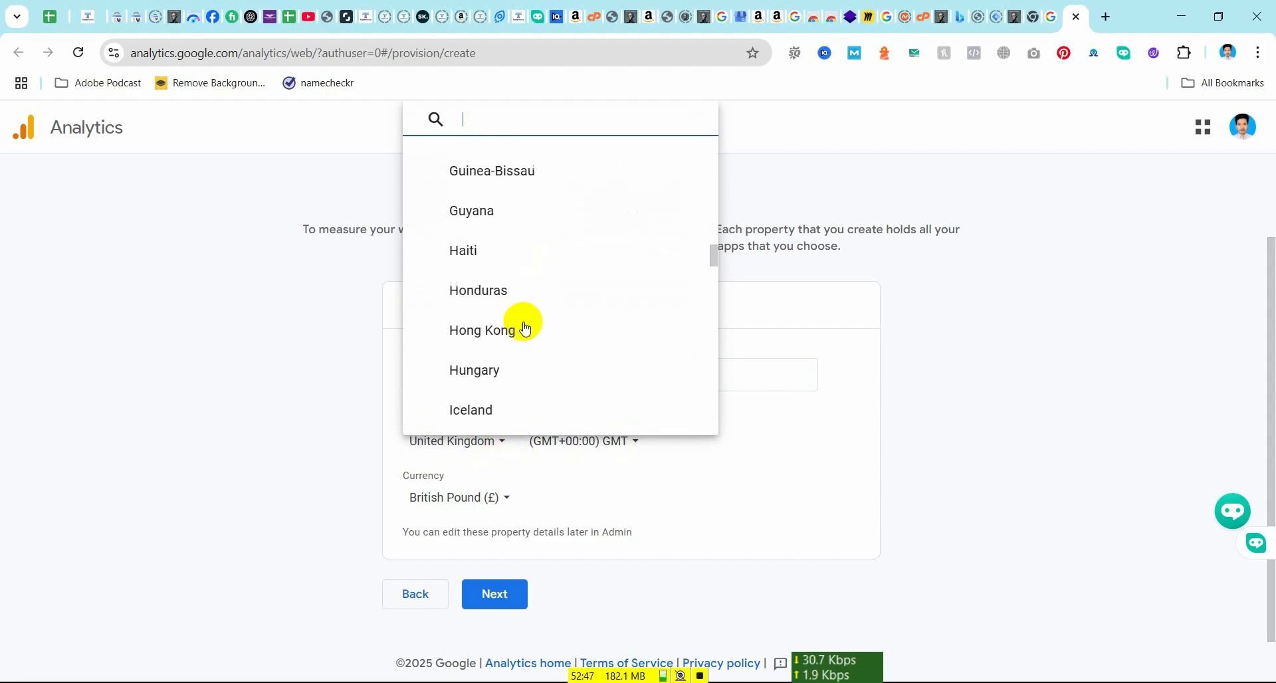
{"action": "scroll", "coordinate": [525, 328], "scroll_direction": "down", "scroll_amount": 20}
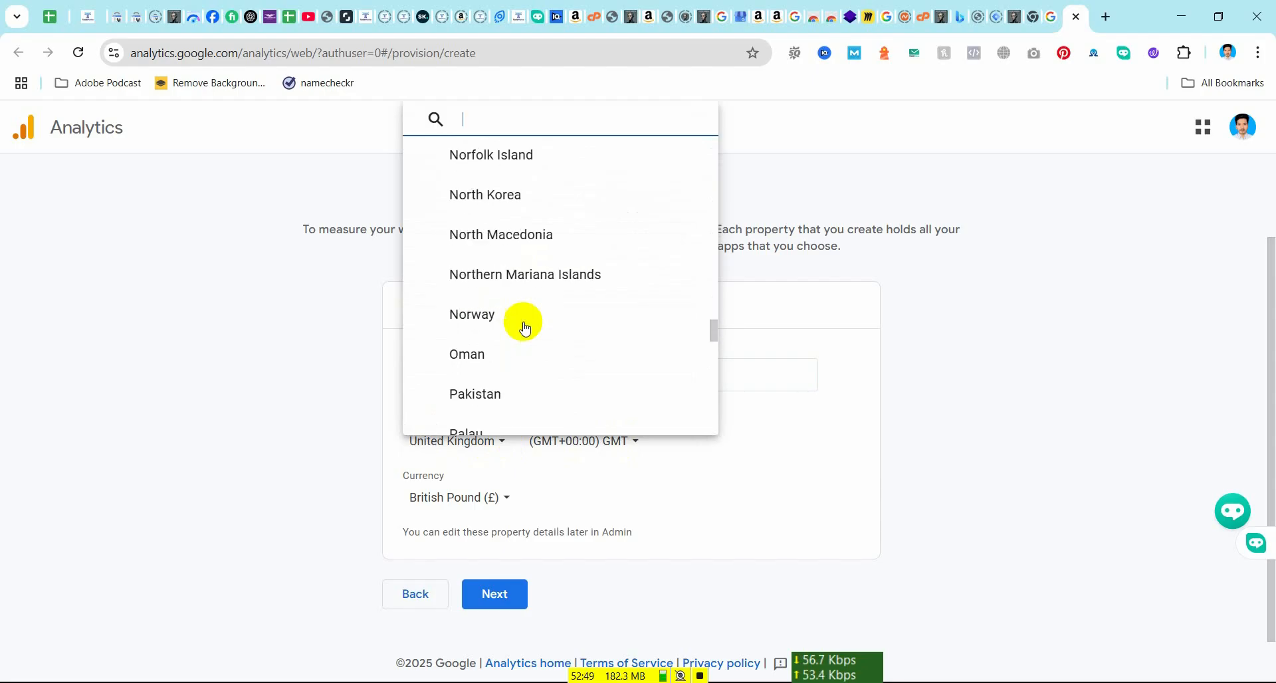
{"action": "scroll", "coordinate": [525, 328], "scroll_direction": "down", "scroll_amount": 20}
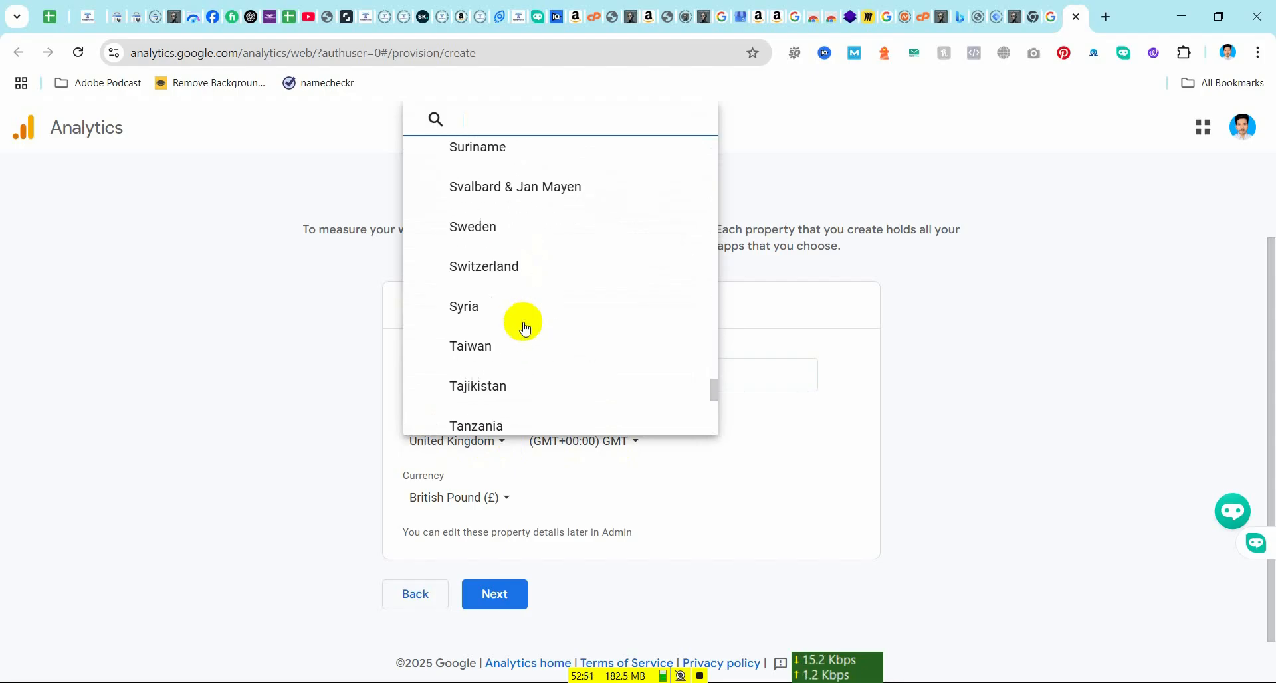
{"action": "scroll", "coordinate": [525, 328], "scroll_direction": "down", "scroll_amount": 10}
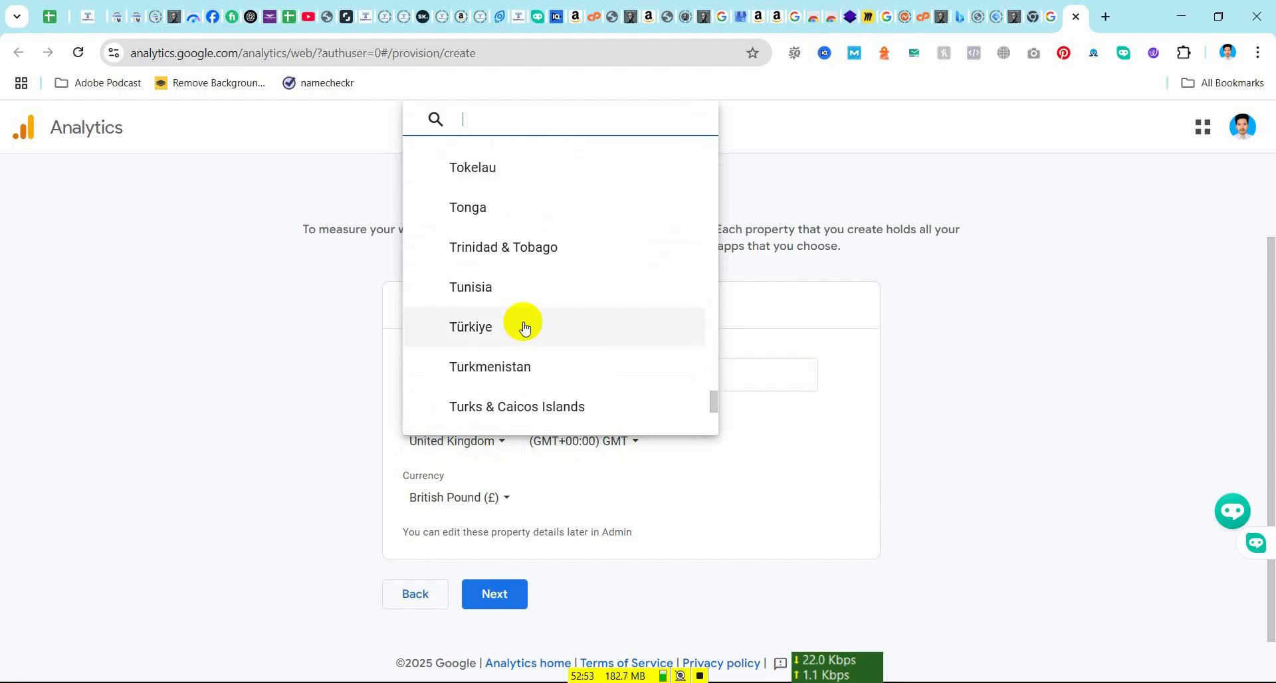
{"action": "left_click", "coordinate": [517, 326]}
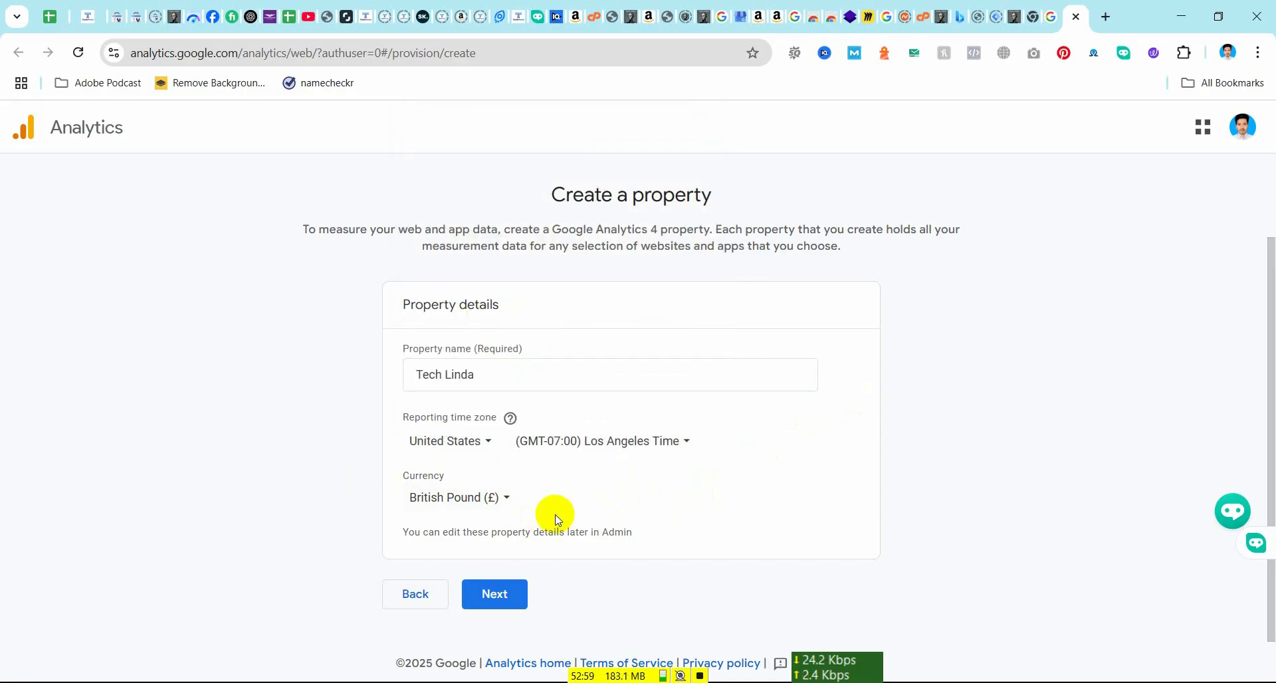
Set the property's currency to US Dollar ($) and continue to the business details
{"action": "left_click", "coordinate": [506, 503]}
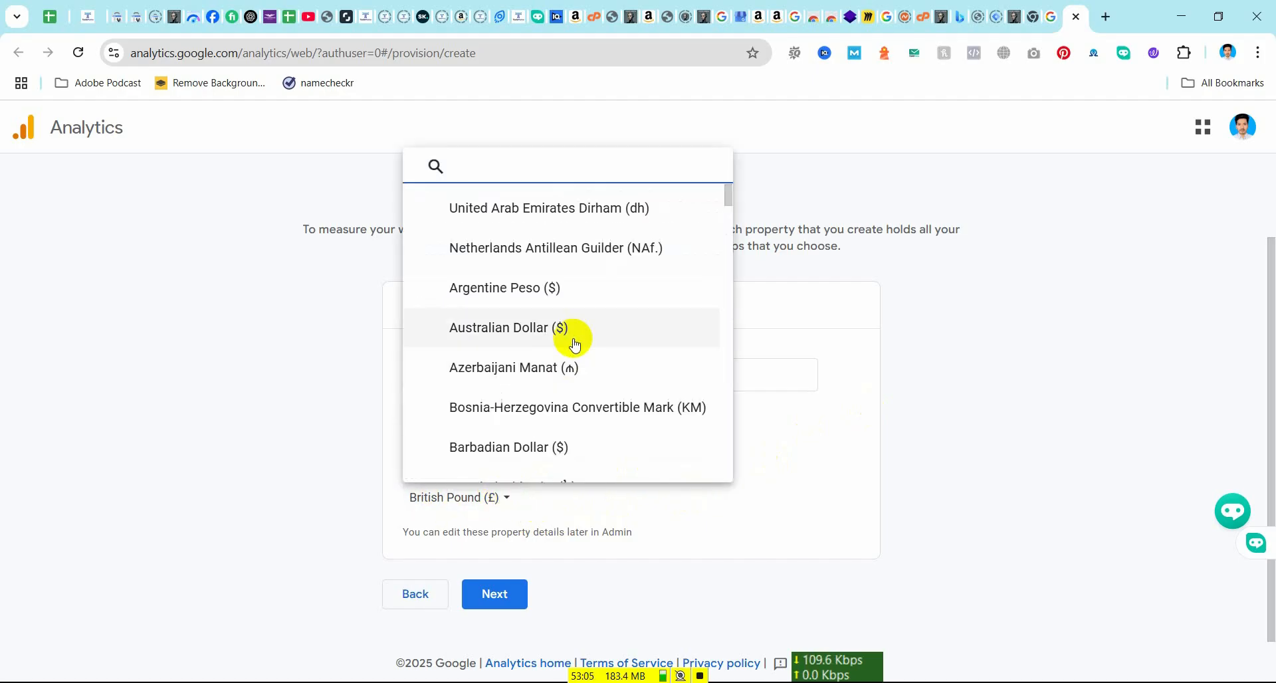
{"action": "scroll", "coordinate": [515, 392], "scroll_direction": "down", "scroll_amount": 20}
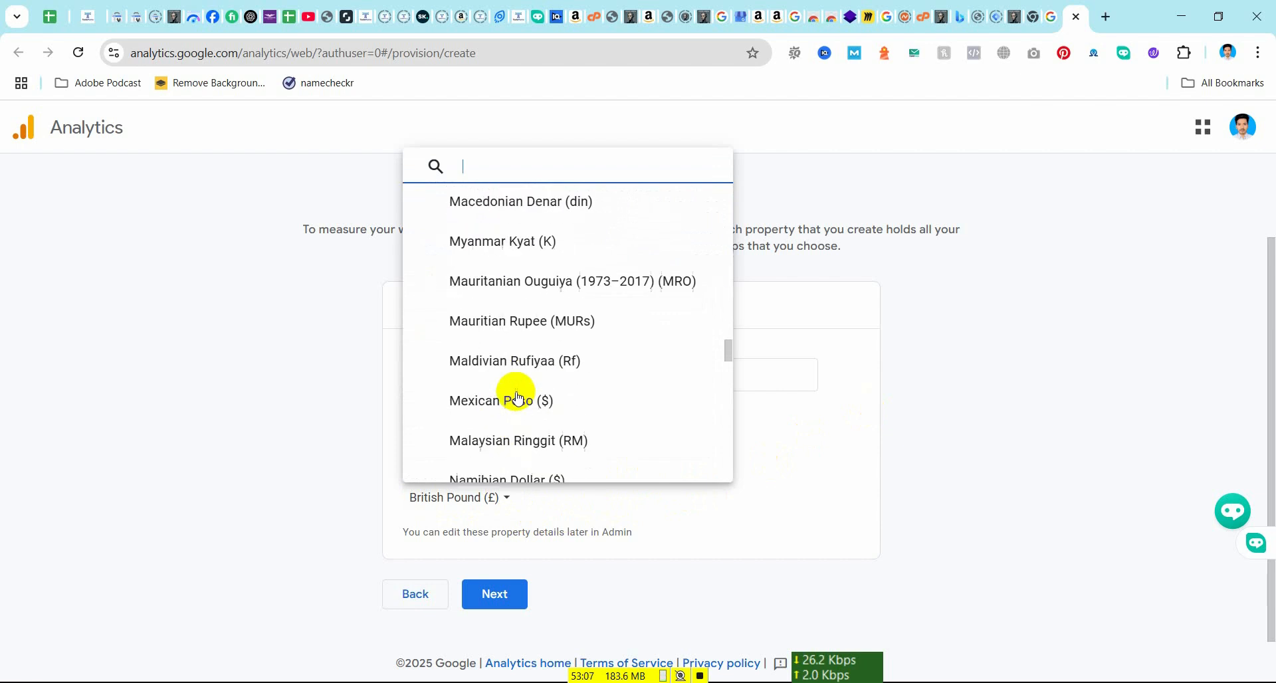
{"action": "scroll", "coordinate": [518, 397], "scroll_direction": "down", "scroll_amount": 5}
{"action": "left_click", "coordinate": [475, 341]}
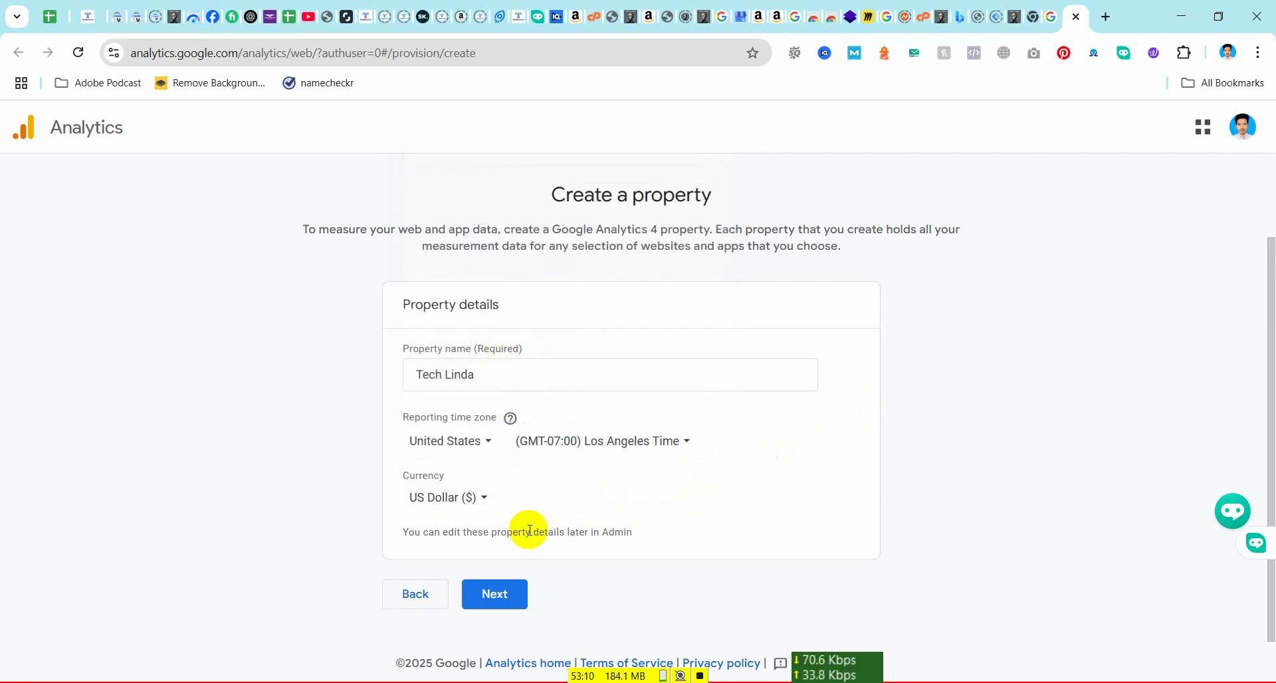
{"action": "left_click", "coordinate": [493, 600]}
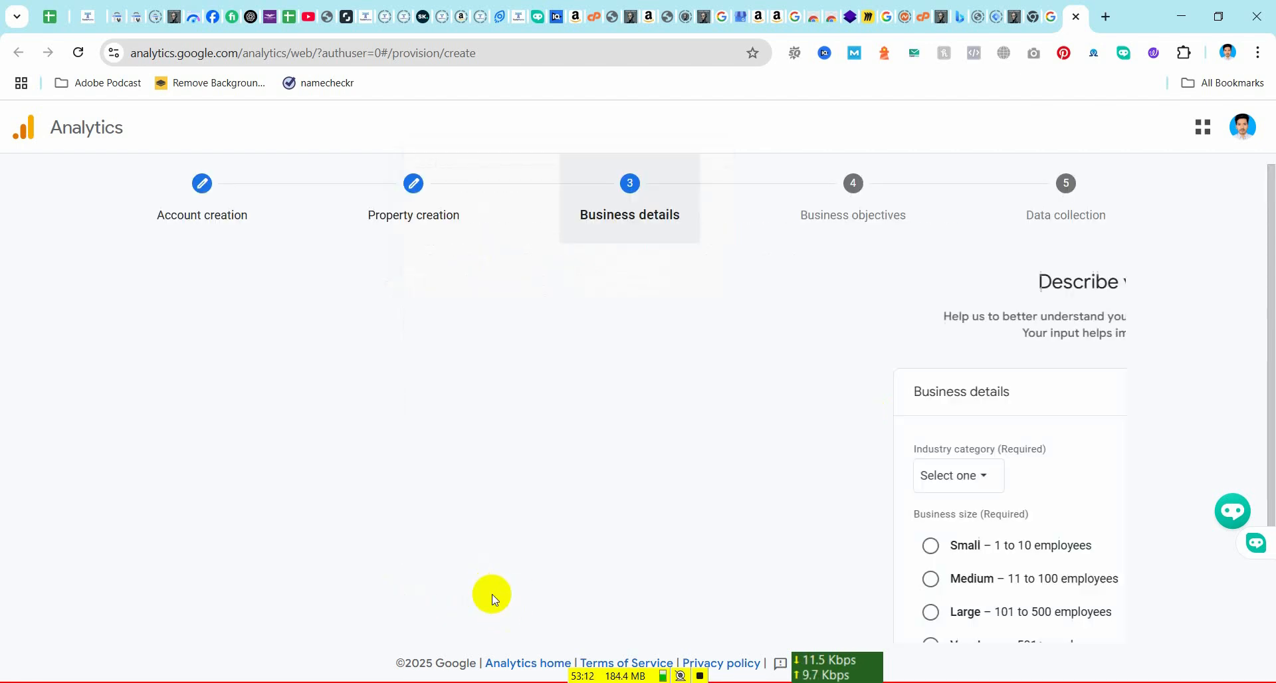
{"action": "scroll", "coordinate": [618, 399], "scroll_direction": "down", "scroll_amount": 2}
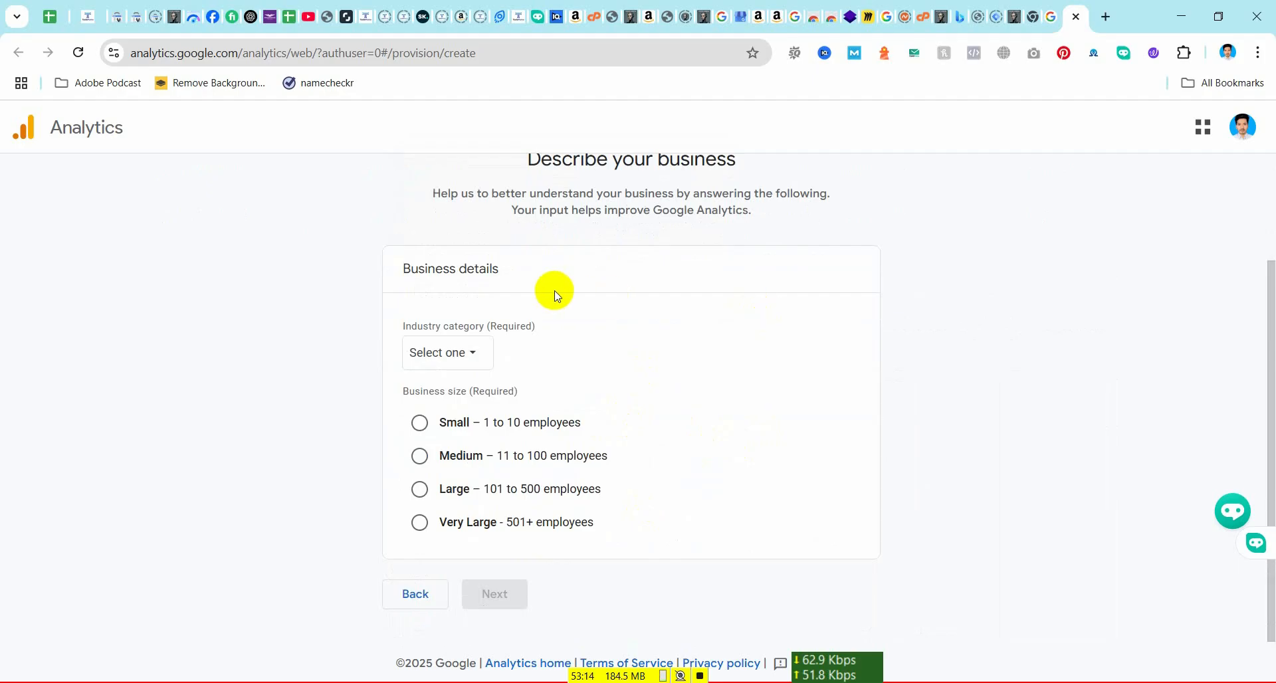
{"action": "scroll", "coordinate": [565, 287], "scroll_direction": "up", "scroll_amount": 2}
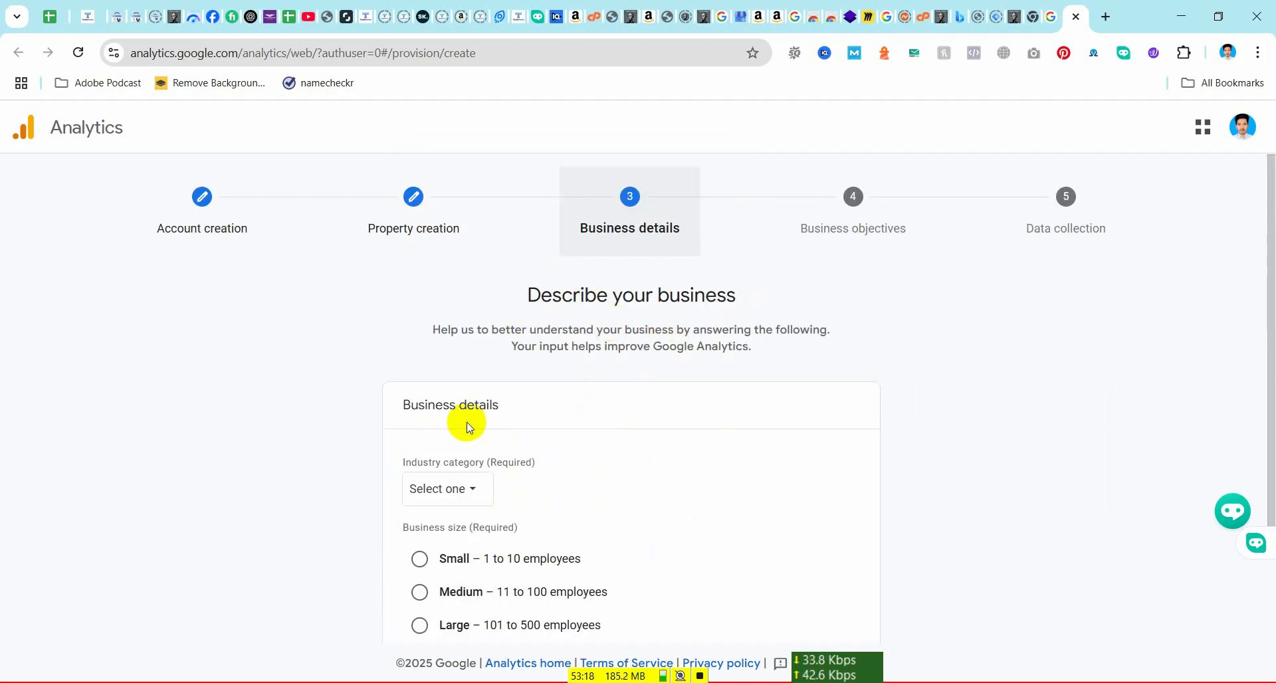
{"action": "scroll", "coordinate": [497, 482], "scroll_direction": "down", "scroll_amount": 1}
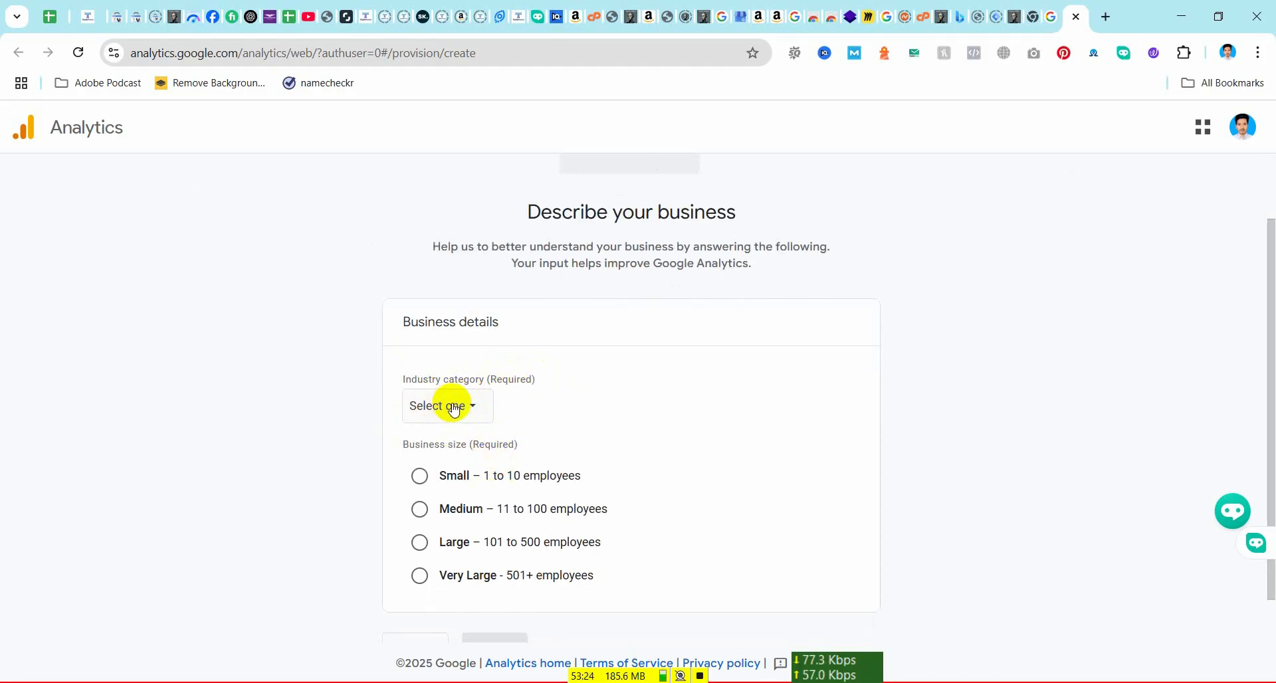
{"action": "left_click", "coordinate": [470, 411]}
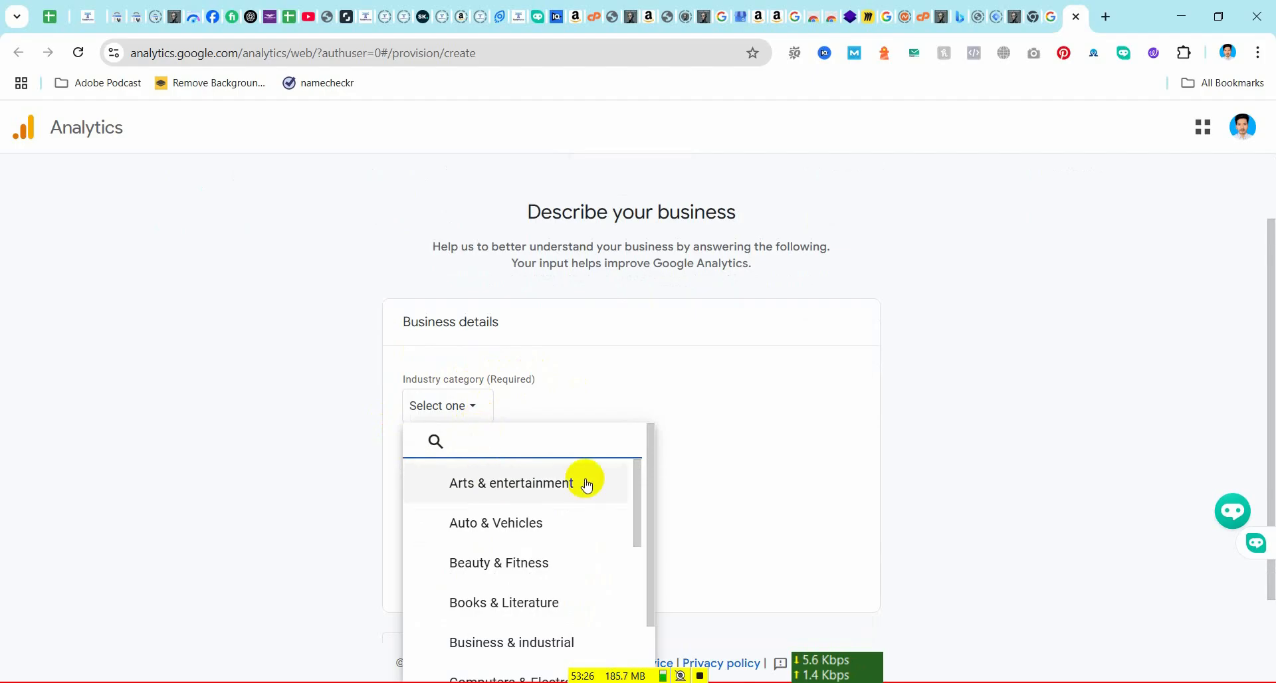
{"action": "left_click", "coordinate": [716, 383]}
{"action": "scroll", "coordinate": [734, 389], "scroll_direction": "down", "scroll_amount": 1}
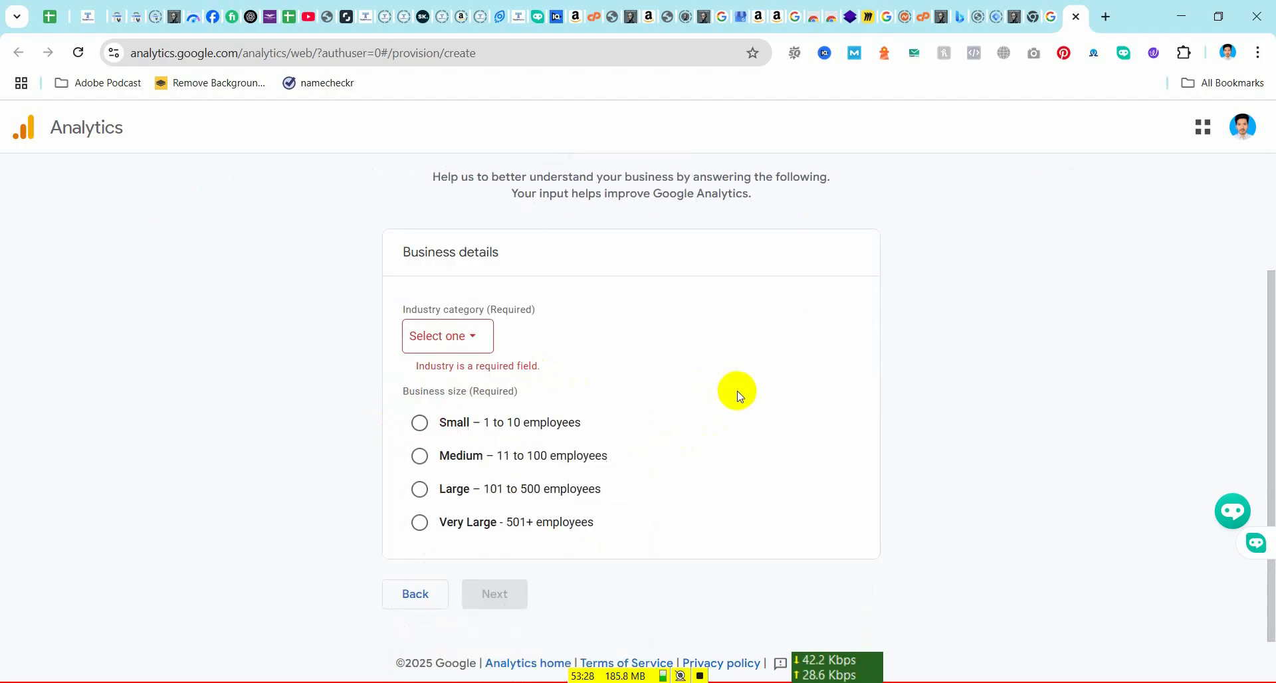
Choose Internet & Telecom as the industry category in the business details
{"action": "left_click", "coordinate": [473, 344]}
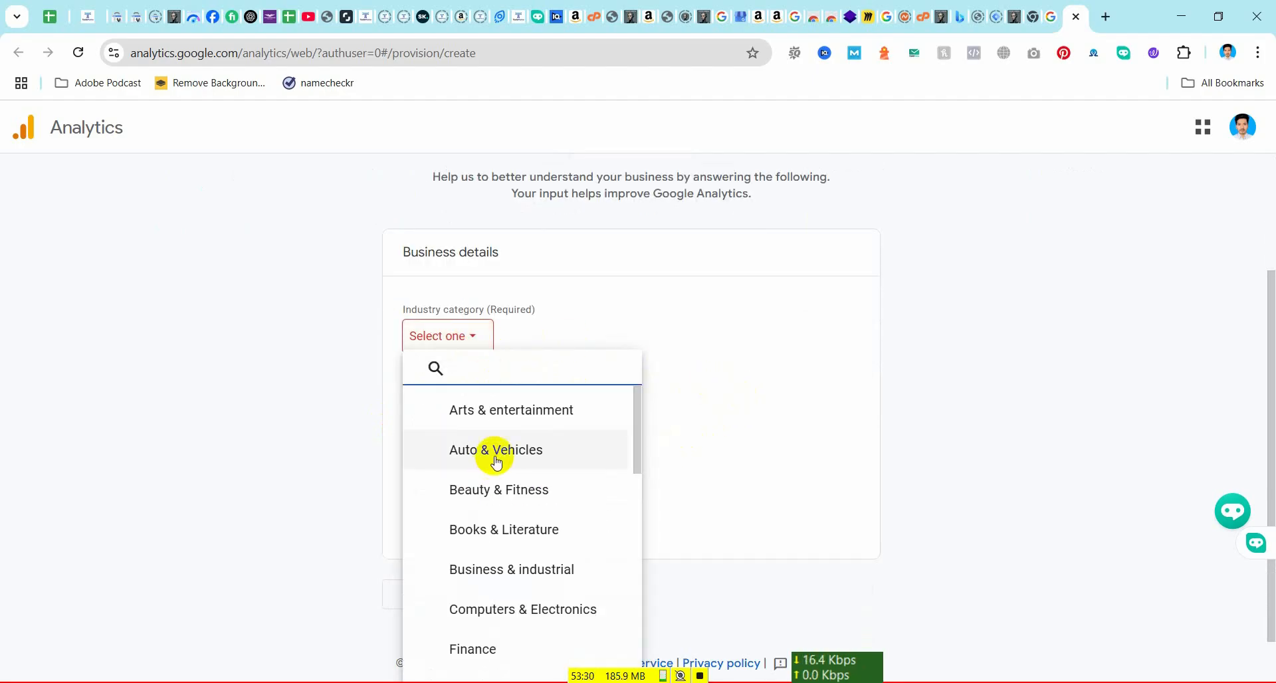
{"action": "scroll", "coordinate": [504, 560], "scroll_direction": "down", "scroll_amount": 3}
{"action": "scroll", "coordinate": [504, 560], "scroll_direction": "down", "scroll_amount": 5}
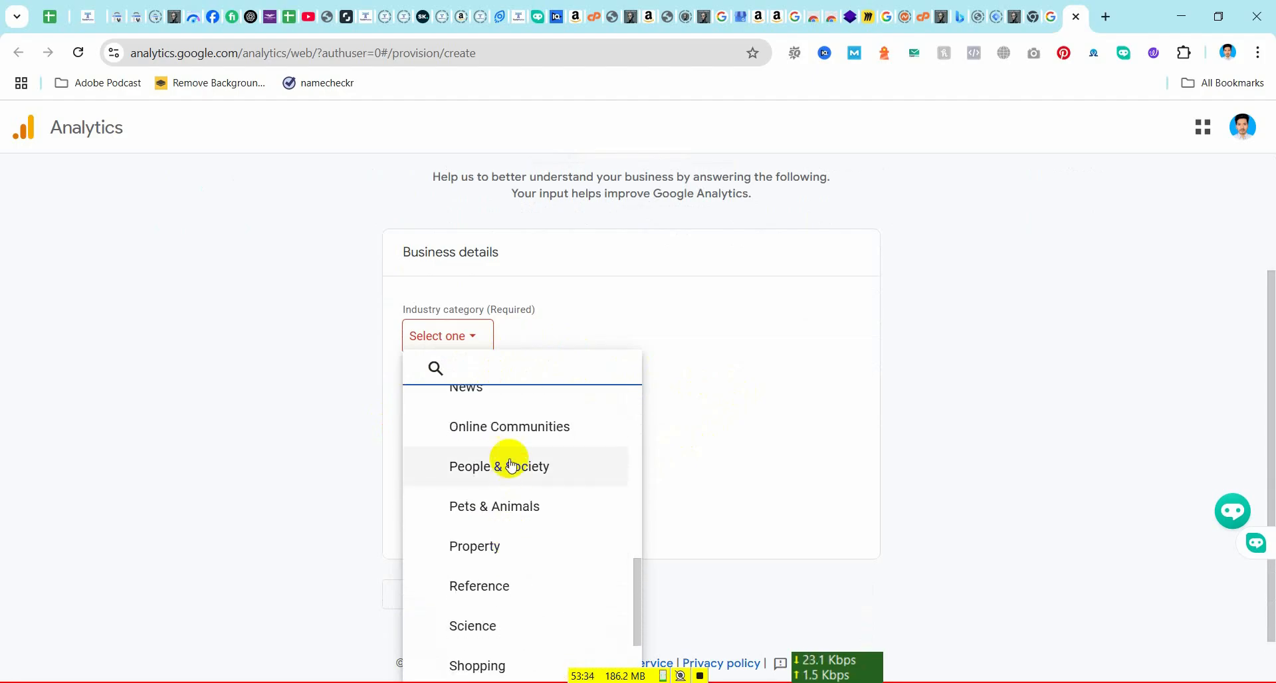
{"action": "scroll", "coordinate": [484, 529], "scroll_direction": "down", "scroll_amount": 2}
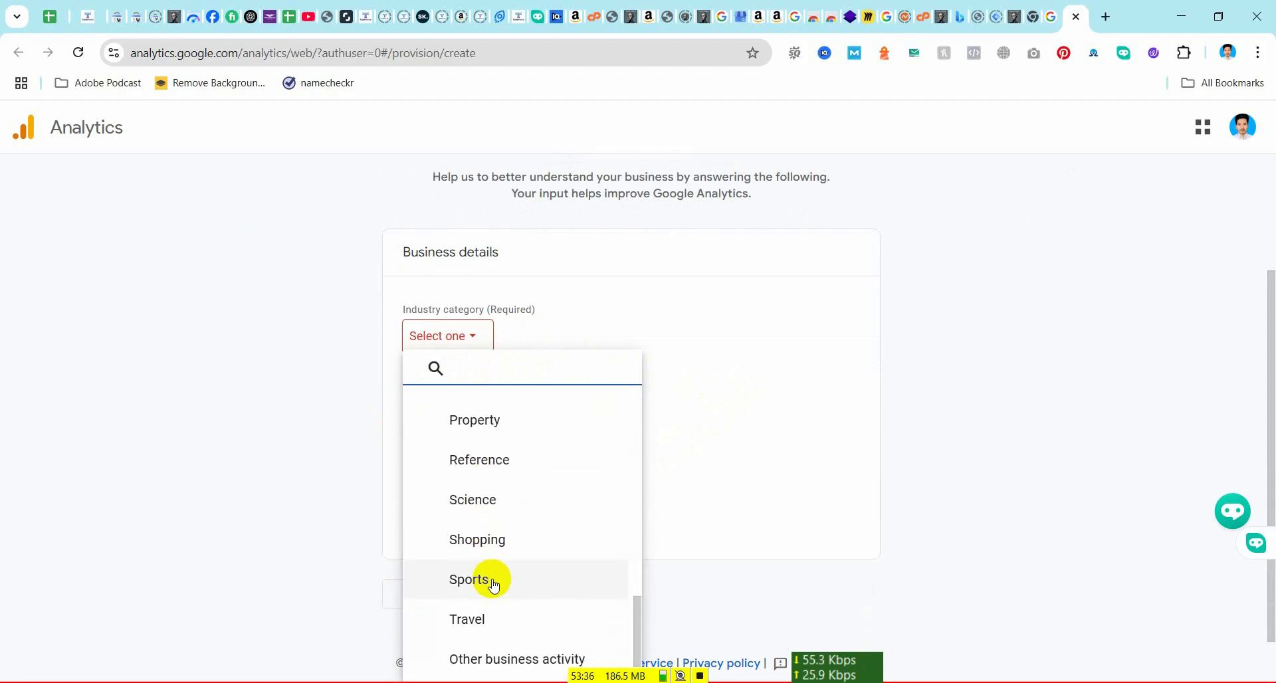
{"action": "scroll", "coordinate": [484, 549], "scroll_direction": "up", "scroll_amount": 1}
{"action": "scroll", "coordinate": [484, 549], "scroll_direction": "up", "scroll_amount": 4}
{"action": "scroll", "coordinate": [513, 563], "scroll_direction": "up", "scroll_amount": 1}
{"action": "scroll", "coordinate": [520, 558], "scroll_direction": "up", "scroll_amount": 1}
{"action": "scroll", "coordinate": [527, 552], "scroll_direction": "down", "scroll_amount": 1}
{"action": "scroll", "coordinate": [530, 555], "scroll_direction": "up", "scroll_amount": 3}
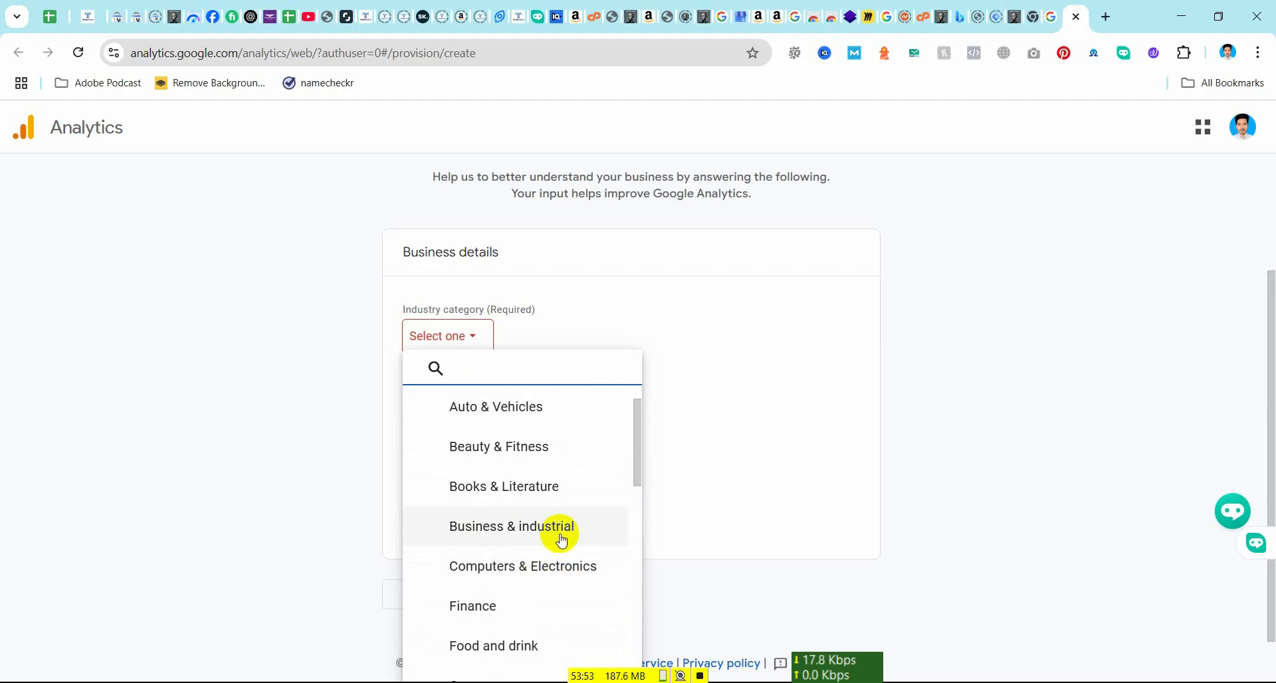
{"action": "scroll", "coordinate": [522, 497], "scroll_direction": "up", "scroll_amount": 1}
{"action": "scroll", "coordinate": [523, 479], "scroll_direction": "down", "scroll_amount": 2}
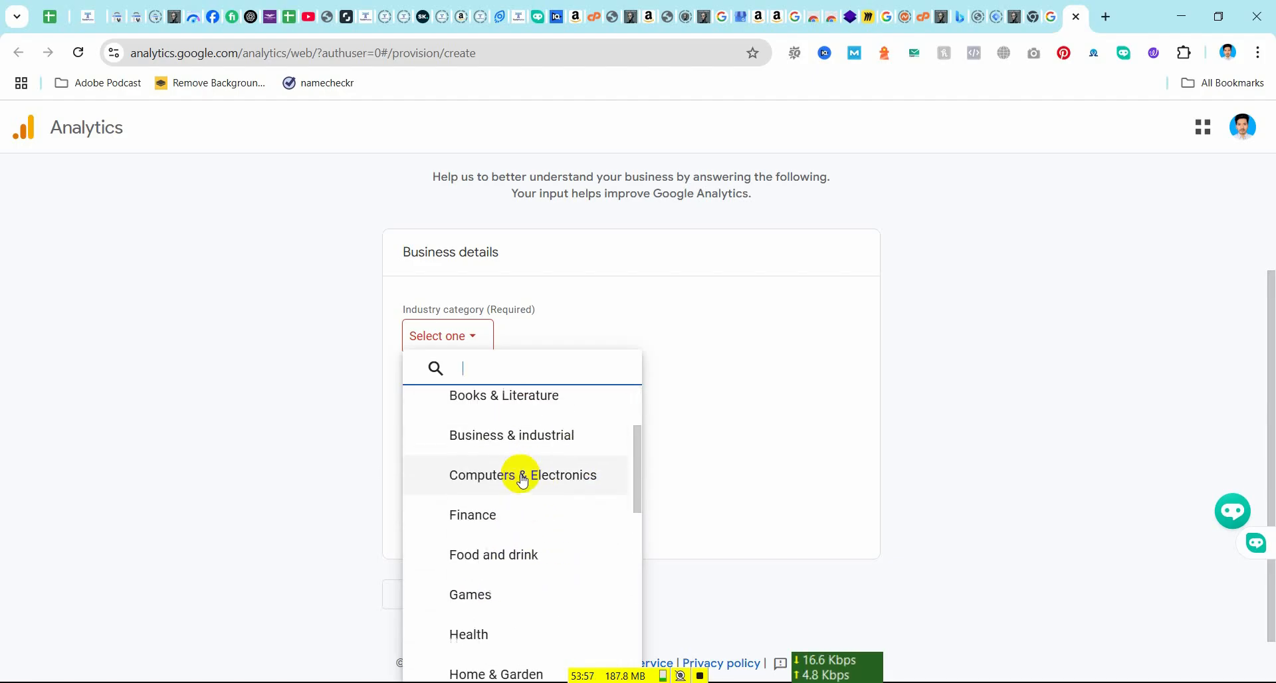
{"action": "scroll", "coordinate": [522, 480], "scroll_direction": "down", "scroll_amount": 3}
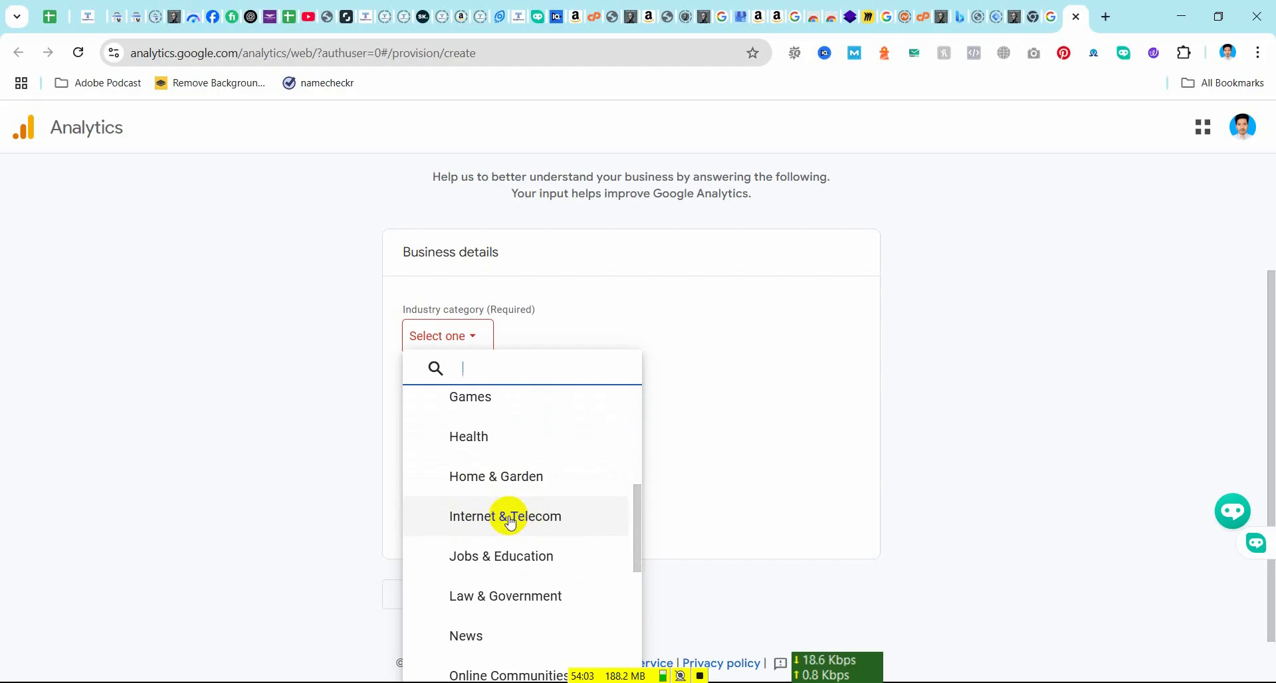
{"action": "left_click", "coordinate": [511, 522]}
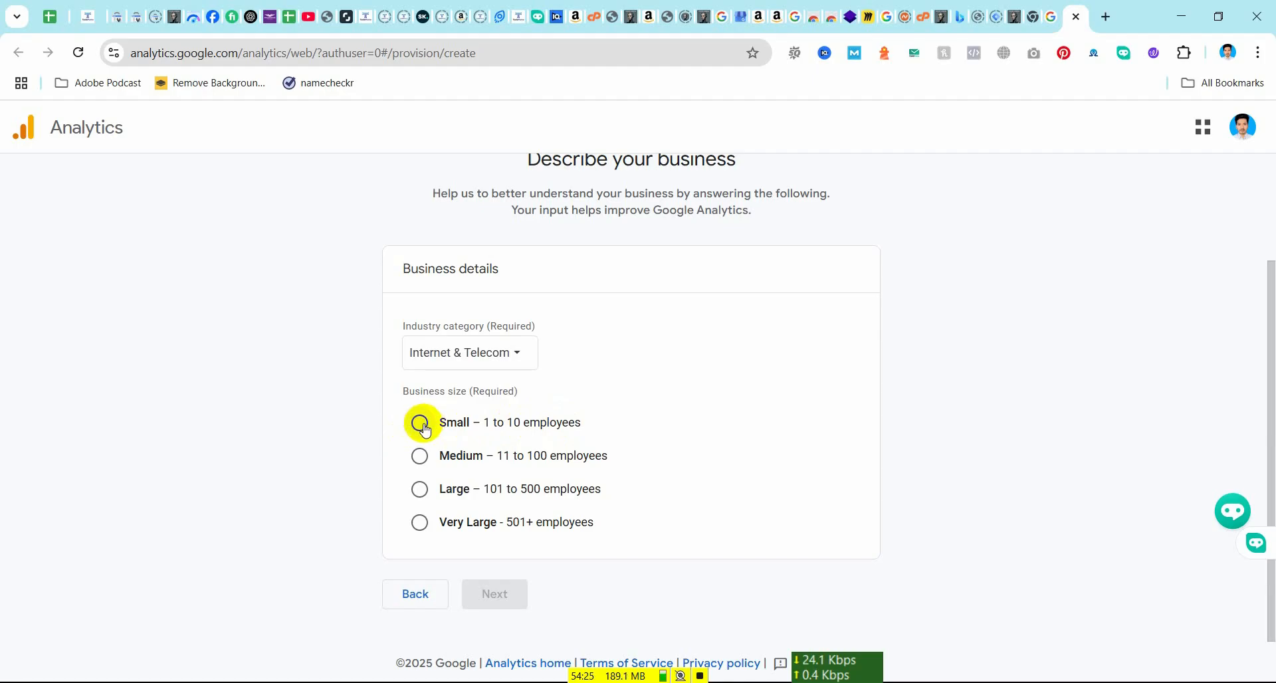
Set the business size to Small – 1 to 10 employees and continue to the business objectives
{"action": "left_click", "coordinate": [424, 427]}
{"action": "left_click", "coordinate": [504, 606]}
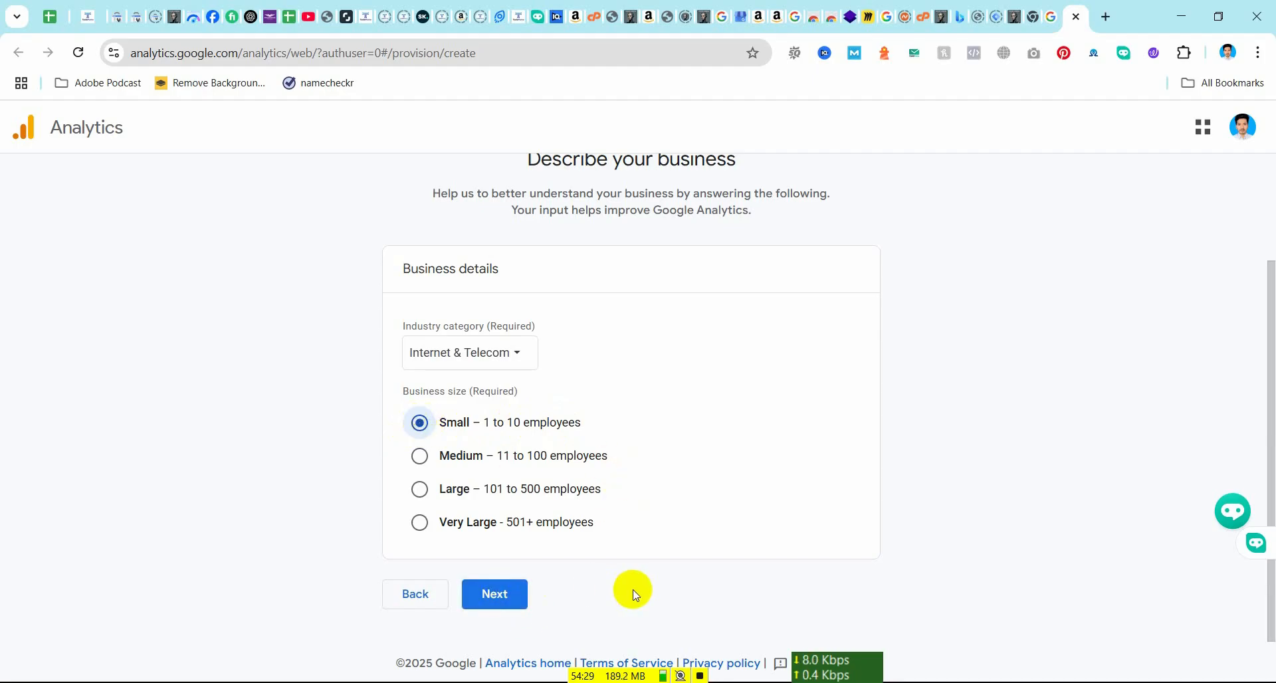
{"action": "left_click", "coordinate": [488, 600]}
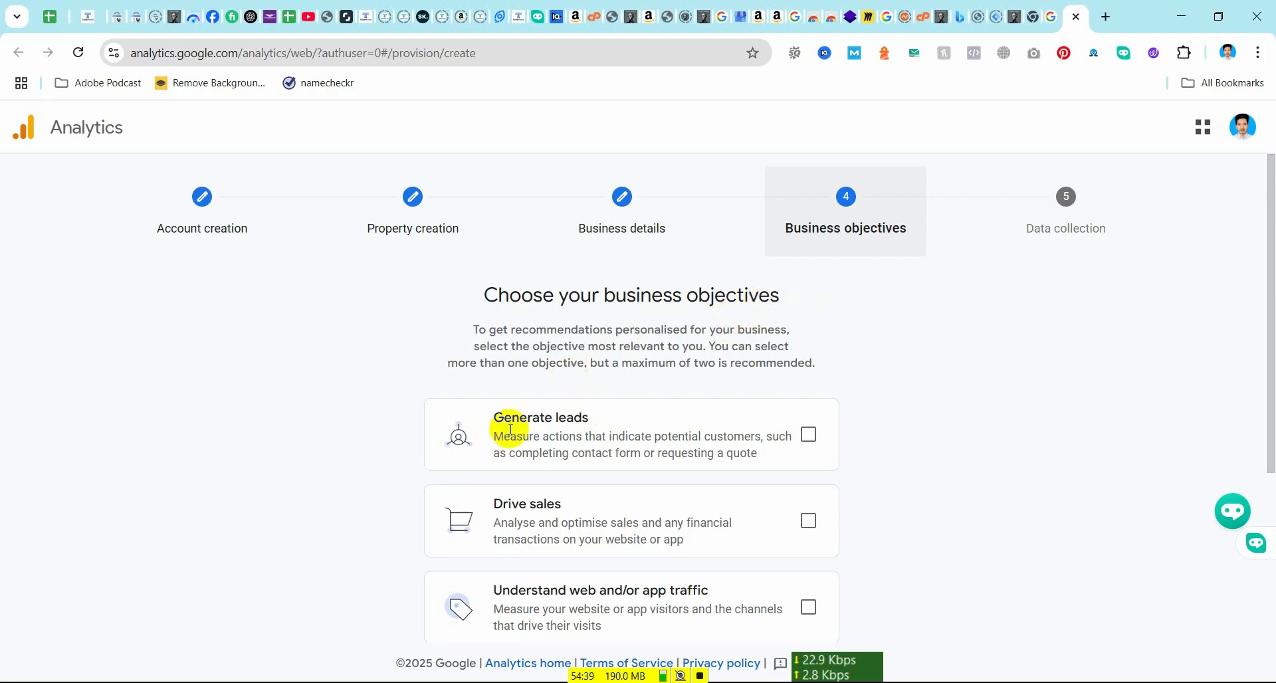
Try to select all five business objectives together, from Generate leads and Drive sales through Other business objectives
{"action": "scroll", "coordinate": [607, 390], "scroll_direction": "down", "scroll_amount": 2}
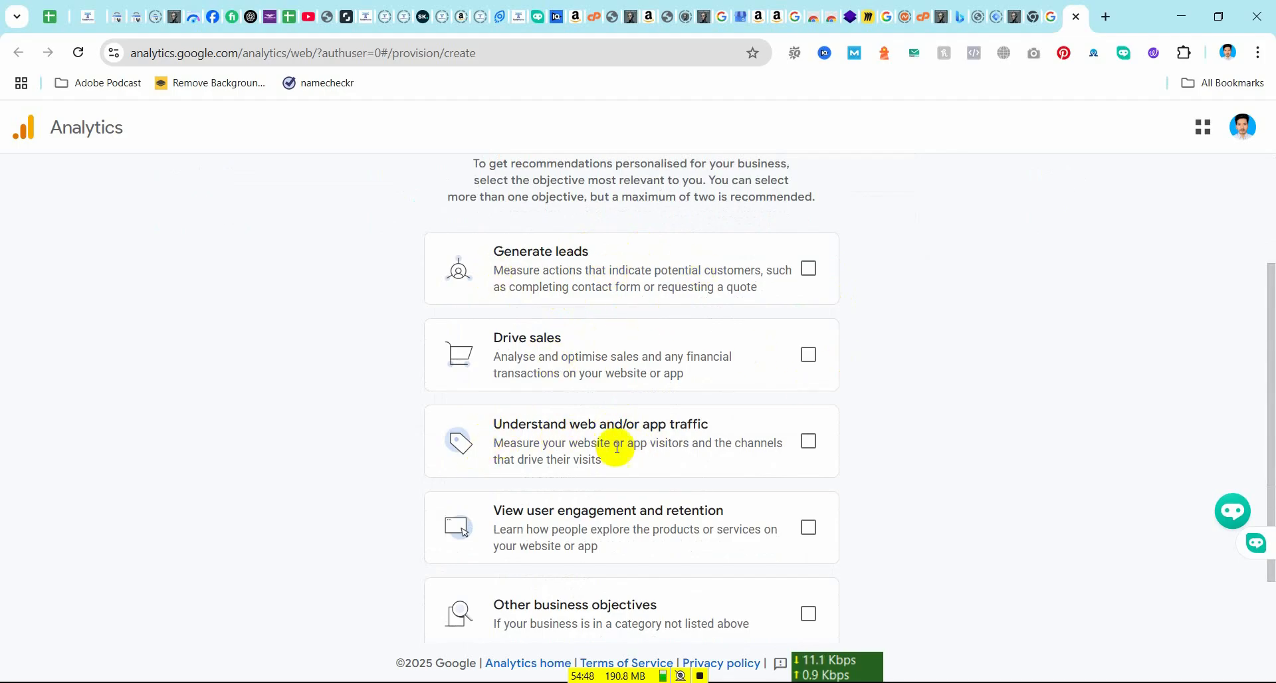
{"action": "scroll", "coordinate": [734, 432], "scroll_direction": "down", "scroll_amount": 2}
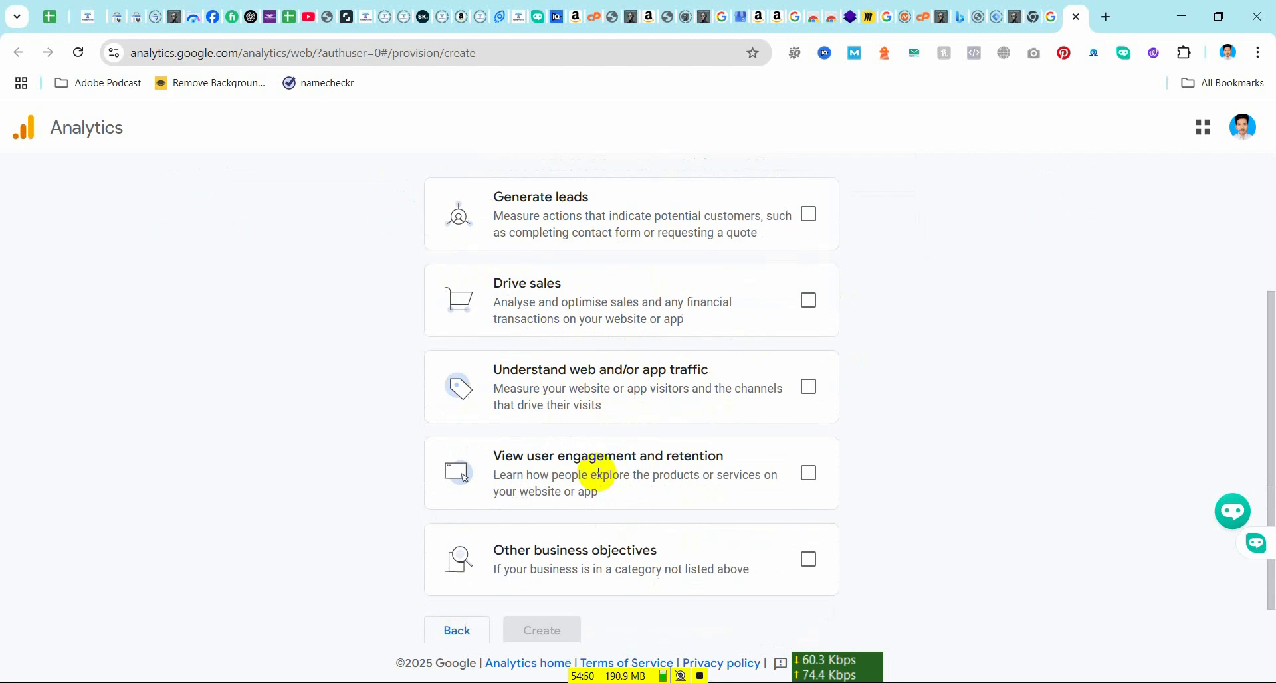
{"action": "scroll", "coordinate": [641, 399], "scroll_direction": "up", "scroll_amount": 4}
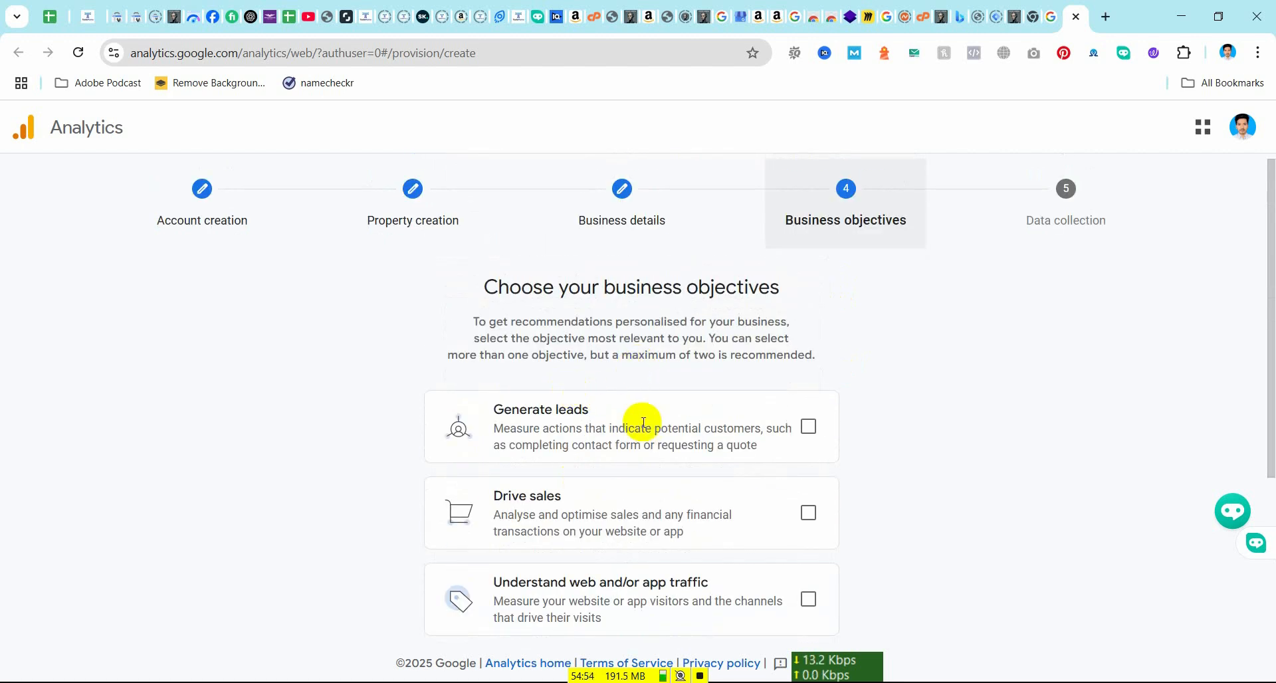
{"action": "left_click", "coordinate": [809, 515]}
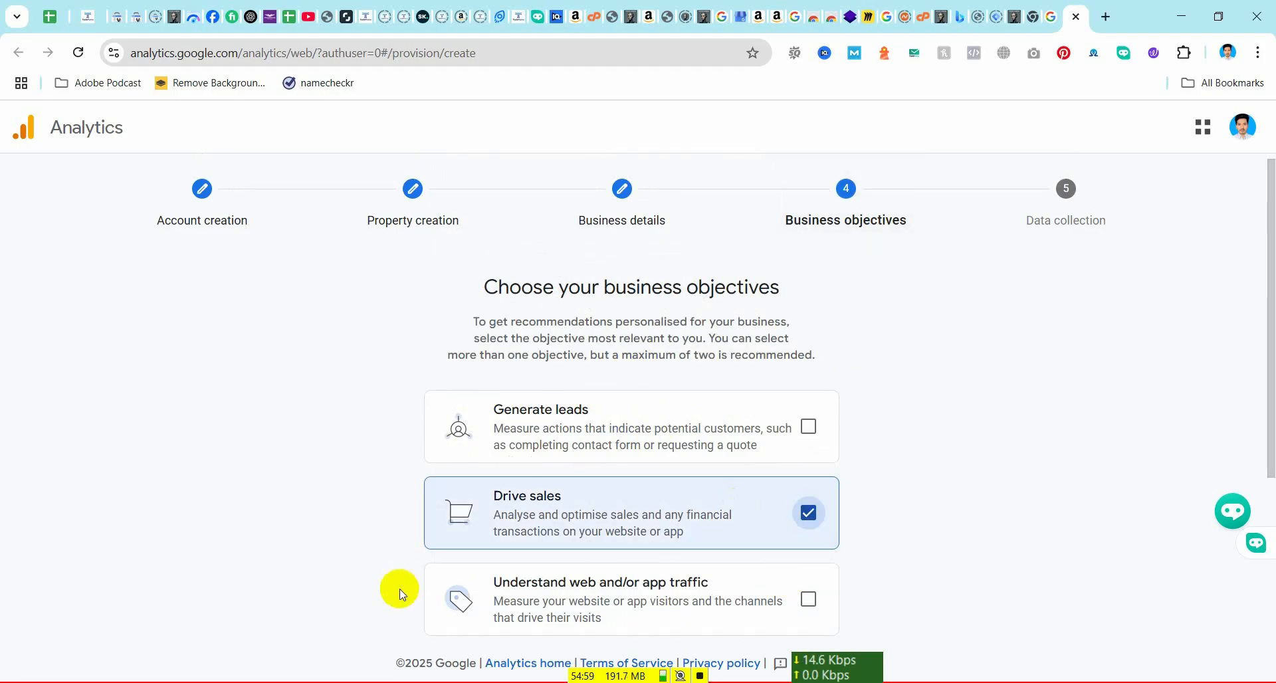
{"action": "left_click", "coordinate": [810, 429]}
{"action": "scroll", "coordinate": [791, 518], "scroll_direction": "down", "scroll_amount": 4}
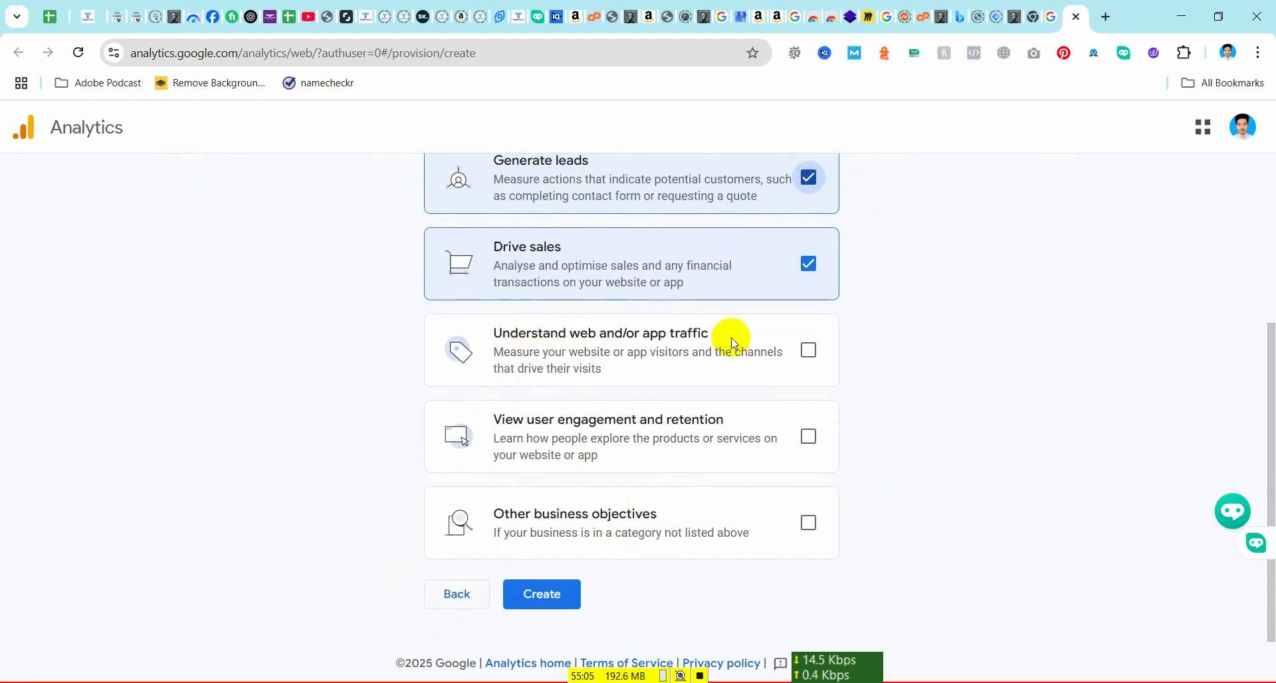
{"action": "left_click", "coordinate": [808, 353]}
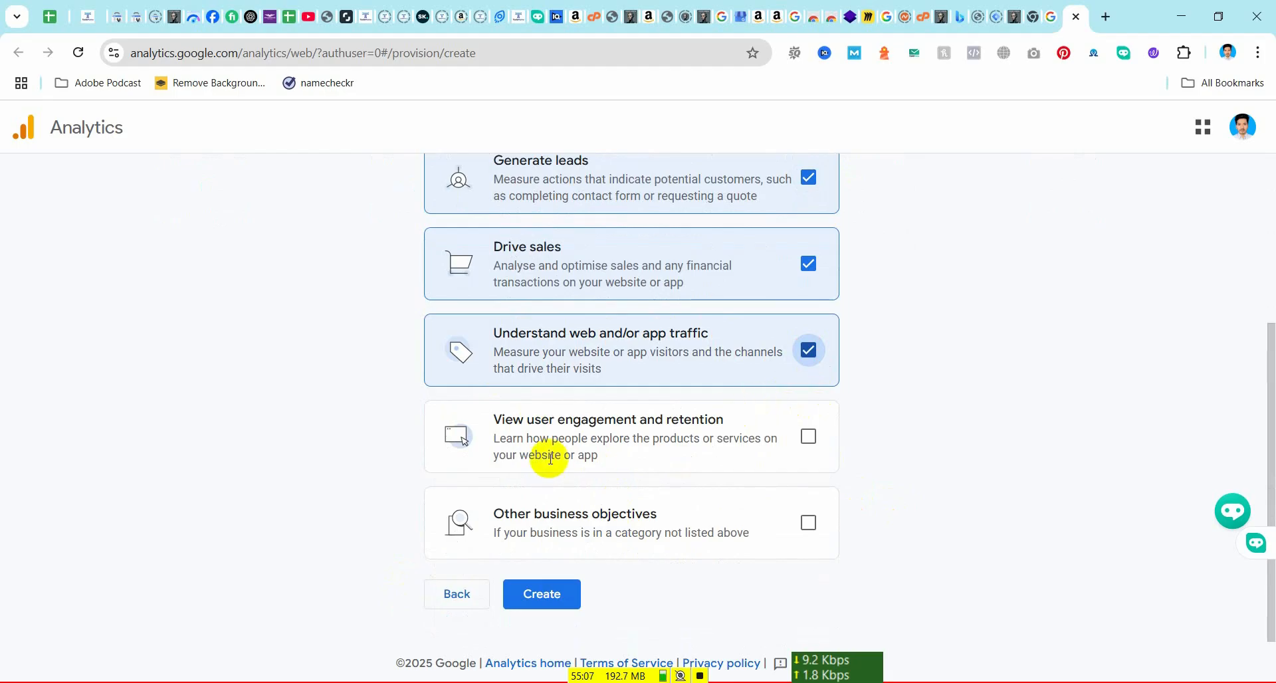
{"action": "left_click", "coordinate": [808, 436]}
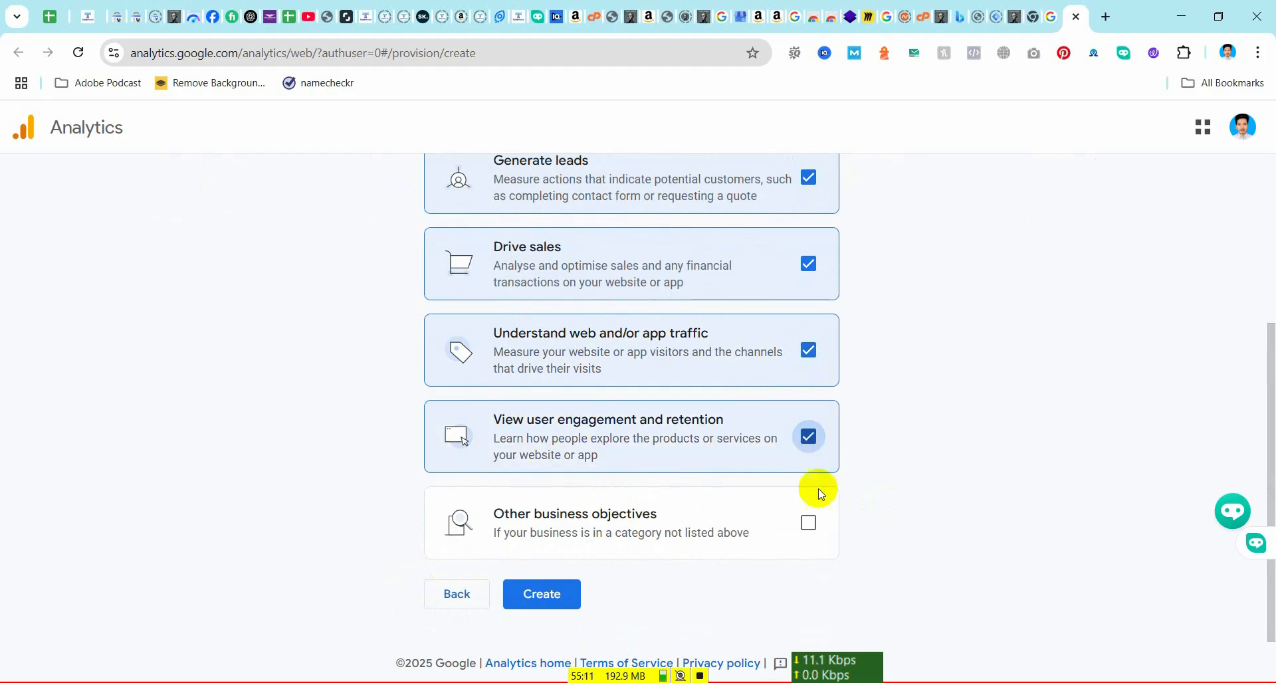
{"action": "left_click", "coordinate": [808, 523]}
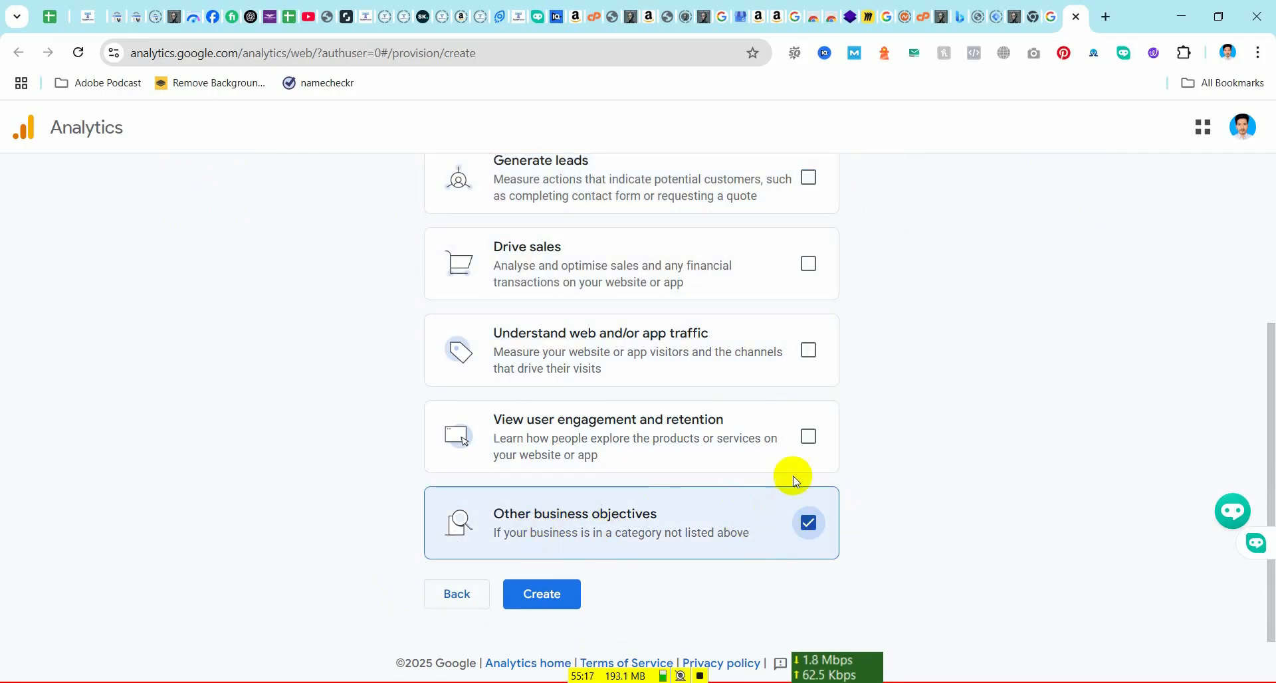
Choose Generate leads, Drive sales, Understand web and/or app traffic, and View user engagement and retention as business objectives, and create the account
{"action": "left_click", "coordinate": [808, 177]}
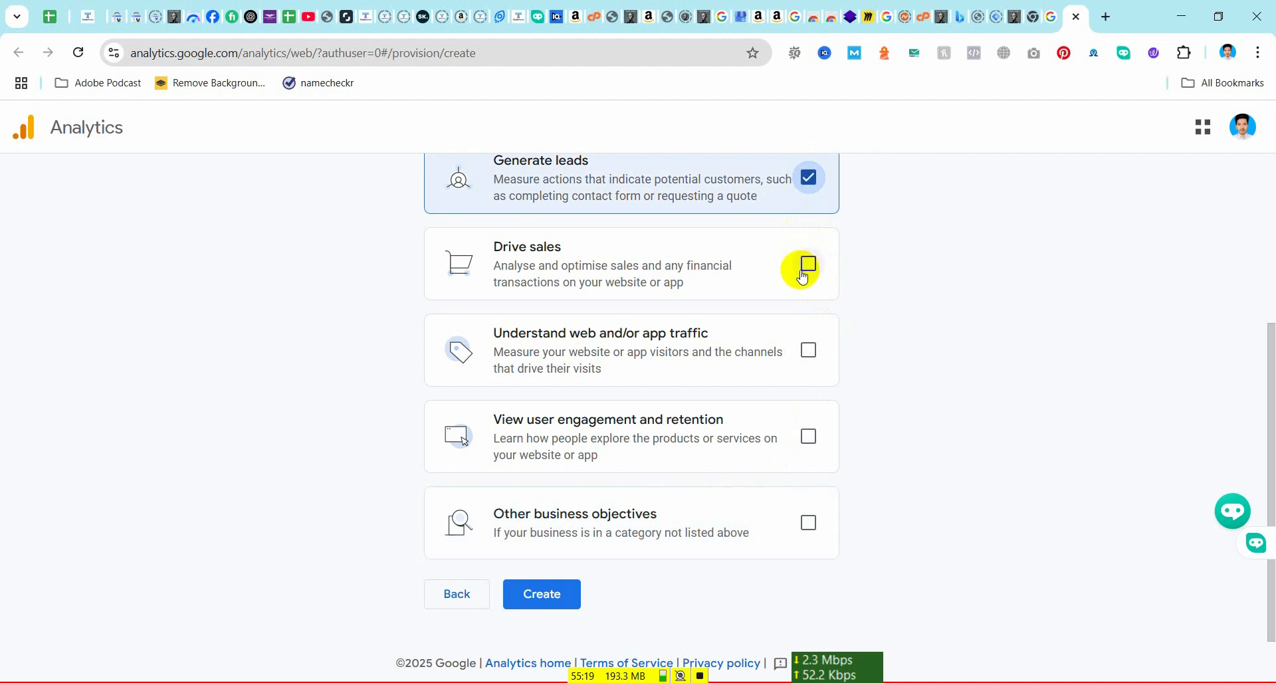
{"action": "left_click", "coordinate": [809, 264]}
{"action": "left_click", "coordinate": [809, 352]}
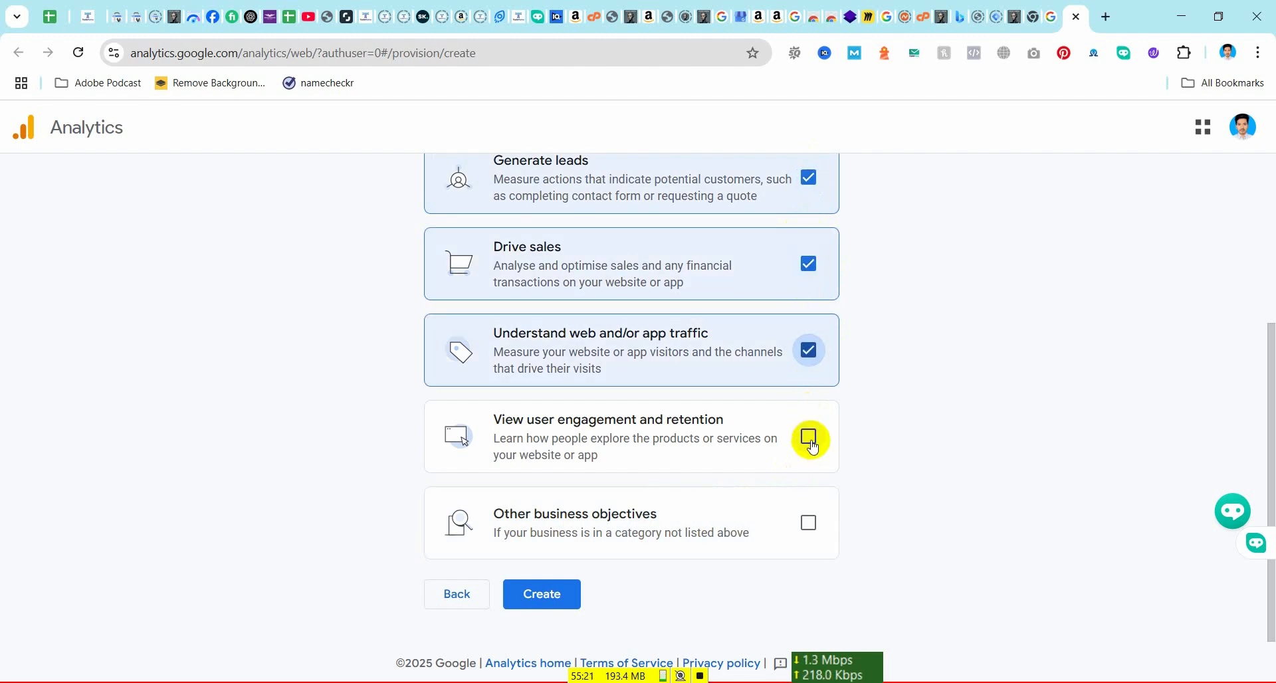
{"action": "left_click", "coordinate": [809, 437]}
{"action": "scroll", "coordinate": [851, 438], "scroll_direction": "up", "scroll_amount": 3}
{"action": "scroll", "coordinate": [848, 435], "scroll_direction": "down", "scroll_amount": 3}
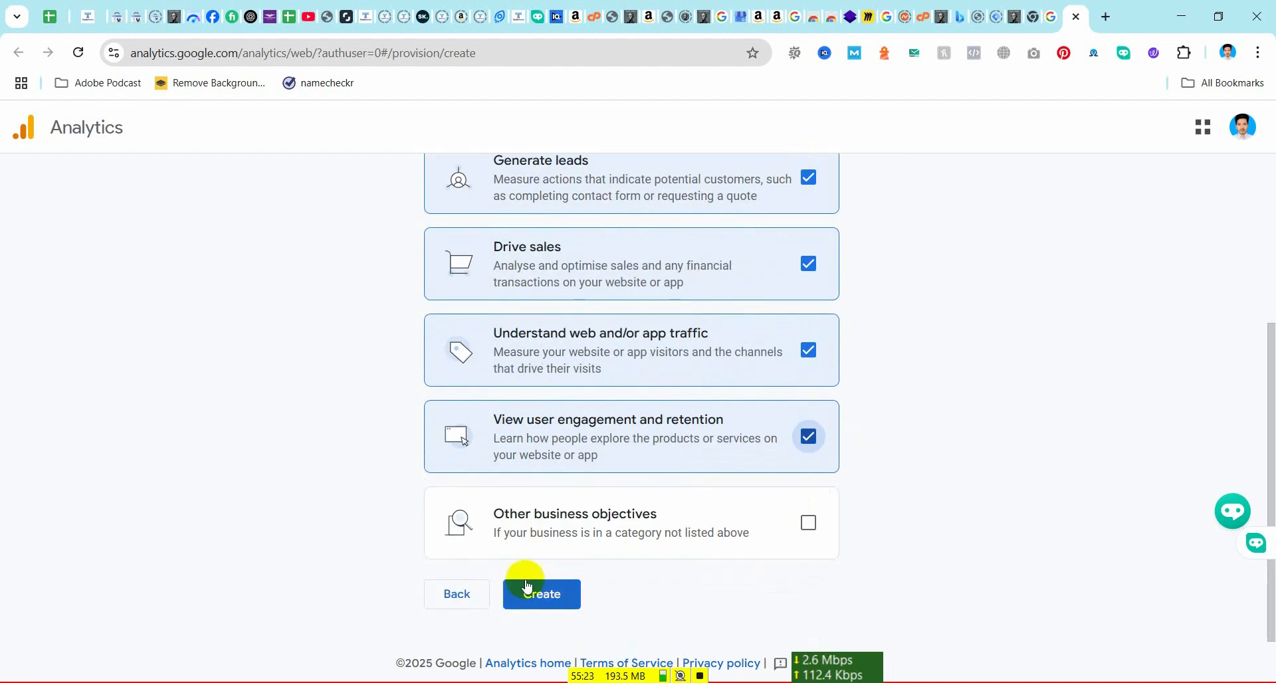
{"action": "left_click", "coordinate": [545, 599]}
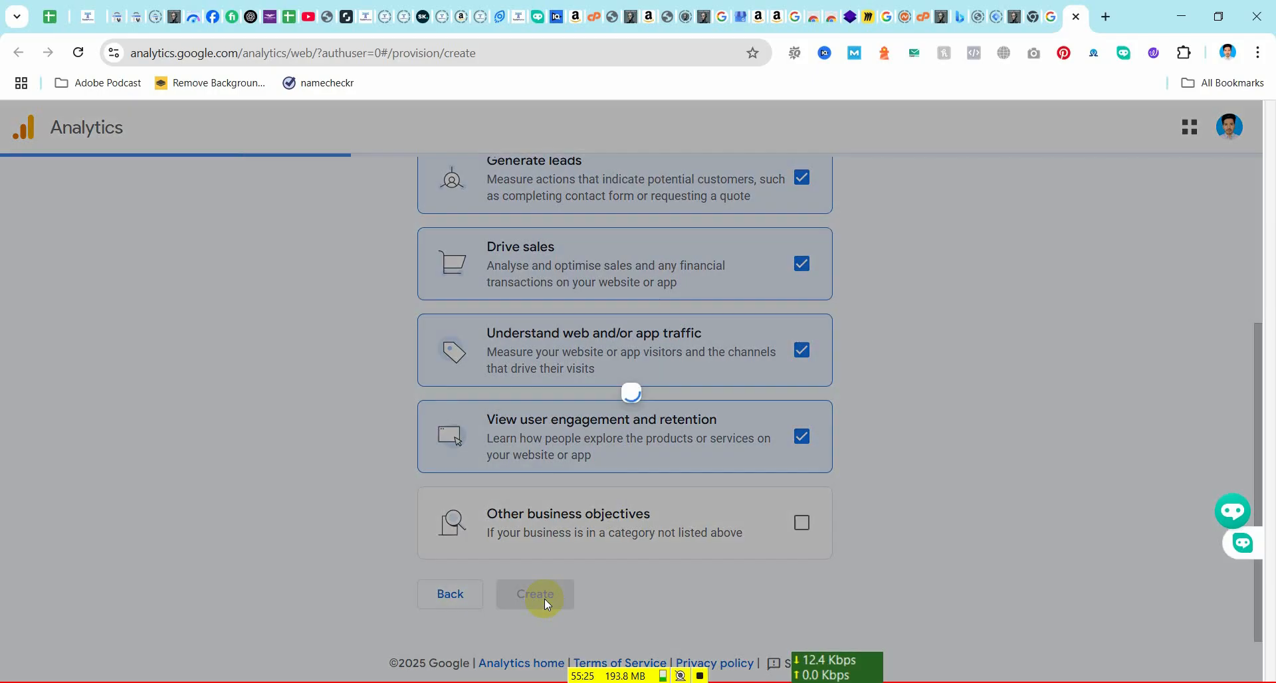
Accept the GDPR Data Processing Terms and the Measurement Controller – Controller Data Protection Terms, and agree to the Terms of Service Agreement
{"action": "scroll", "coordinate": [484, 334], "scroll_direction": "down", "scroll_amount": 1}
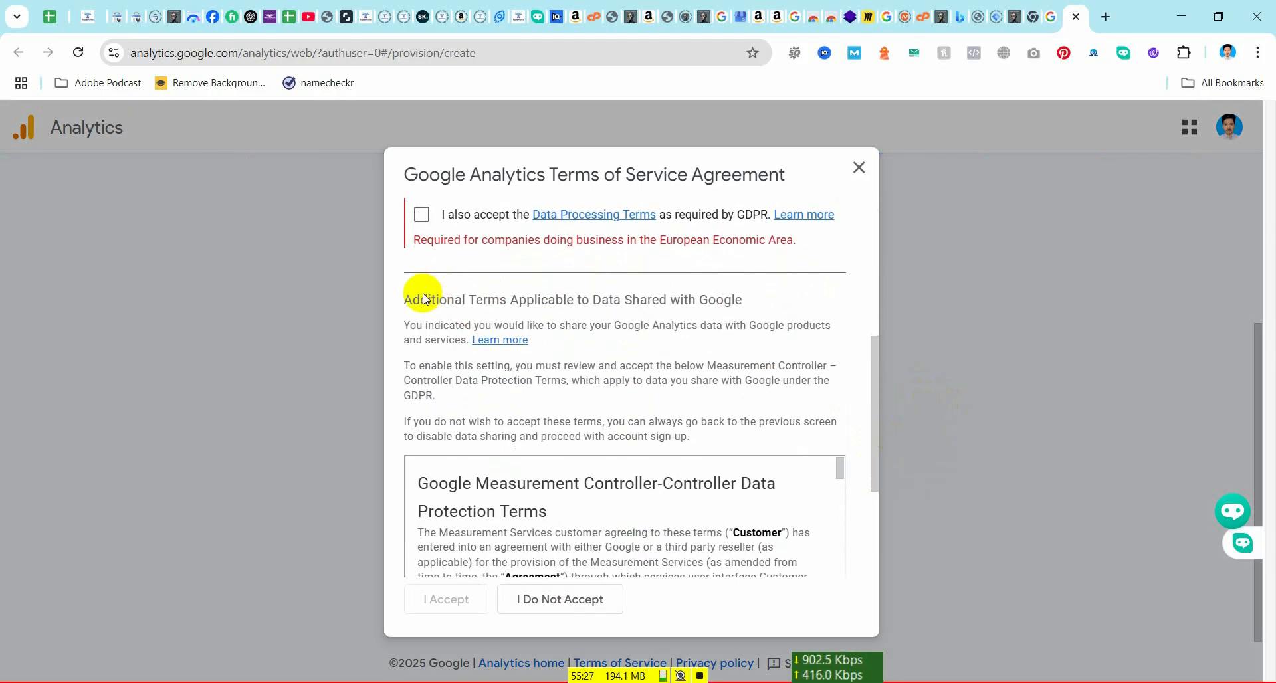
{"action": "left_click", "coordinate": [422, 216]}
{"action": "scroll", "coordinate": [727, 483], "scroll_direction": "down", "scroll_amount": 8}
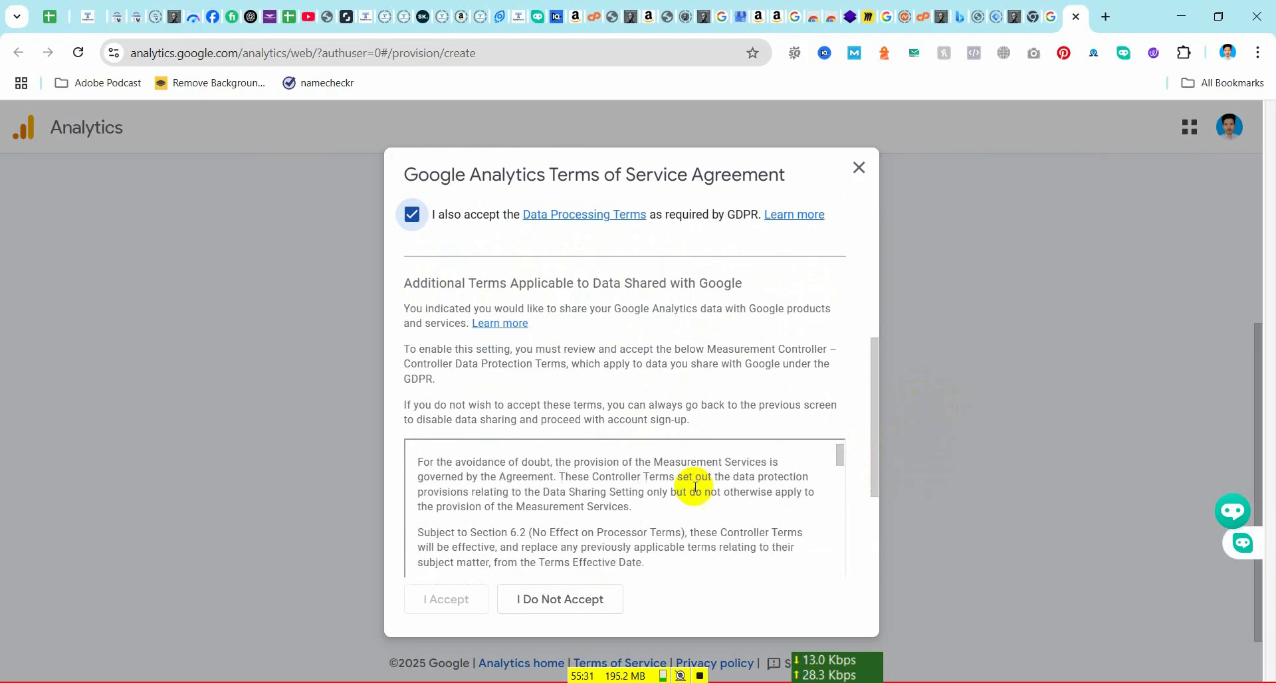
{"action": "scroll", "coordinate": [603, 490], "scroll_direction": "down", "scroll_amount": 10}
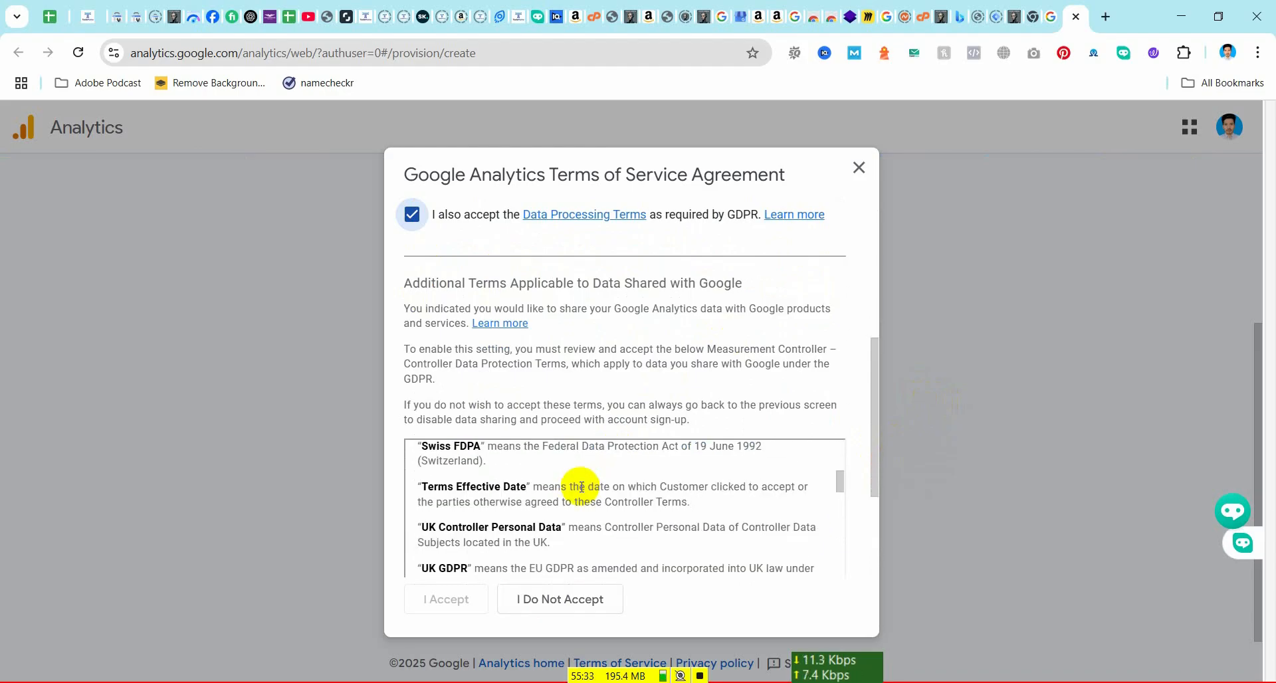
{"action": "scroll", "coordinate": [611, 495], "scroll_direction": "down", "scroll_amount": 8}
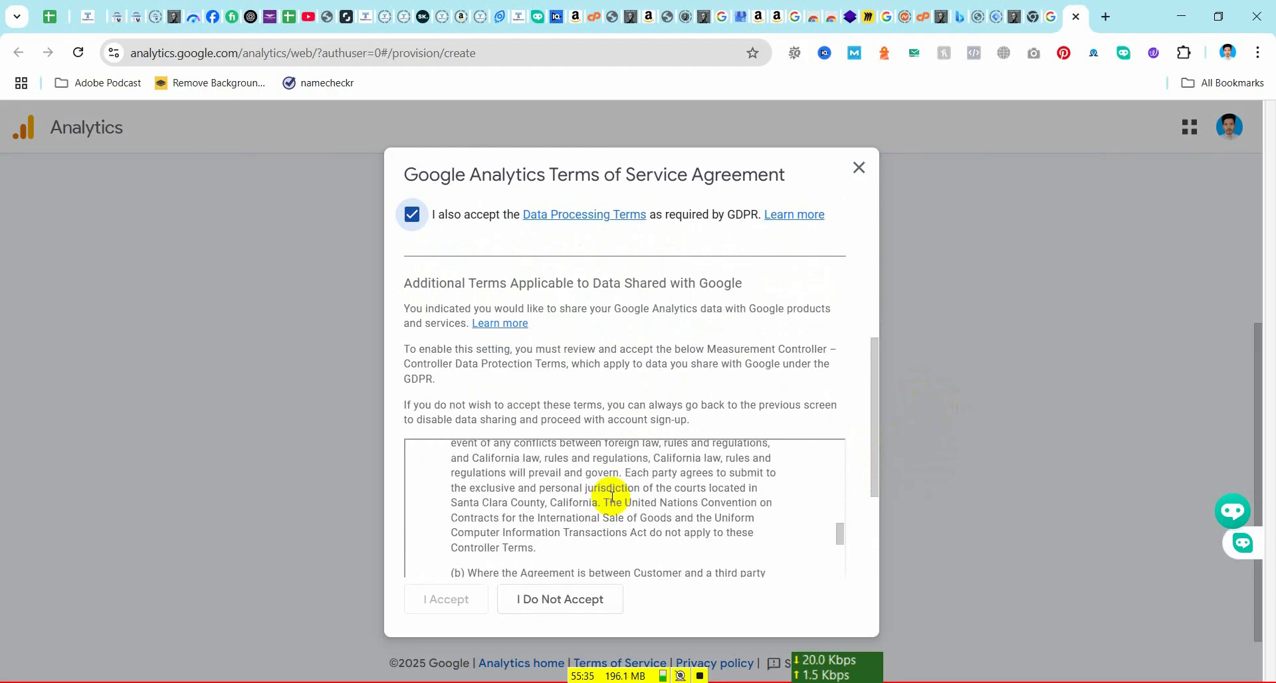
{"action": "scroll", "coordinate": [848, 570], "scroll_direction": "down", "scroll_amount": 10}
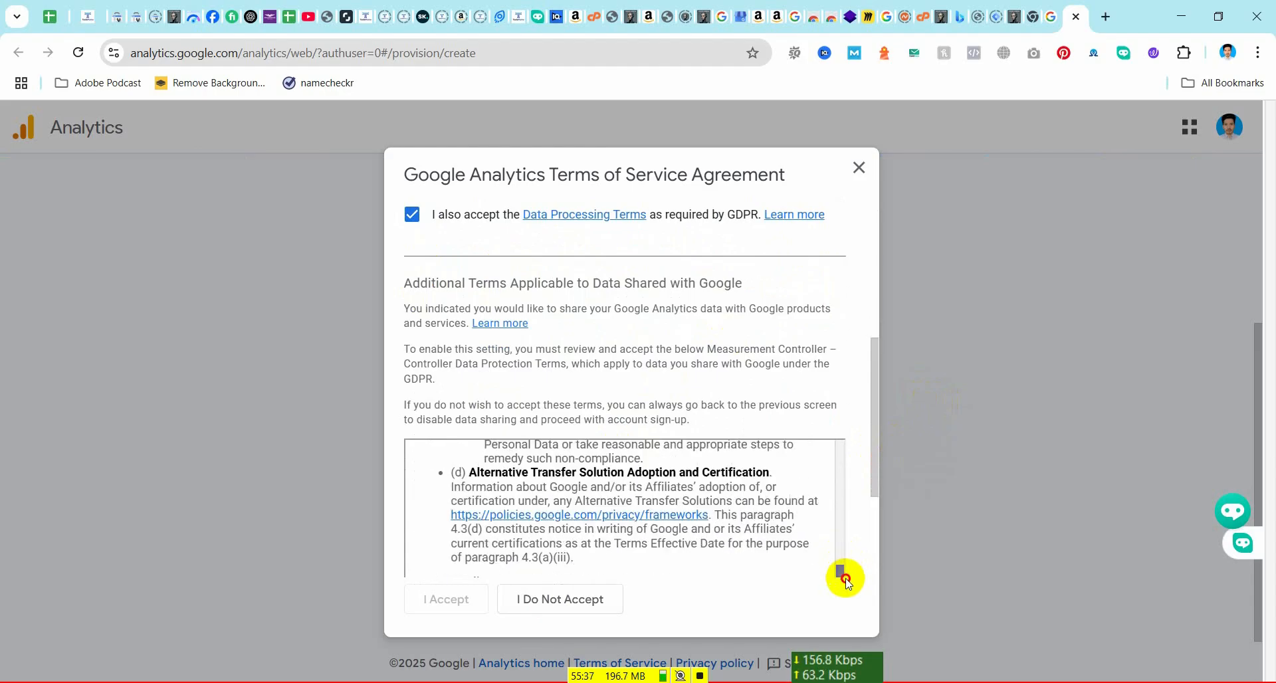
{"action": "scroll", "coordinate": [735, 498], "scroll_direction": "down", "scroll_amount": 10}
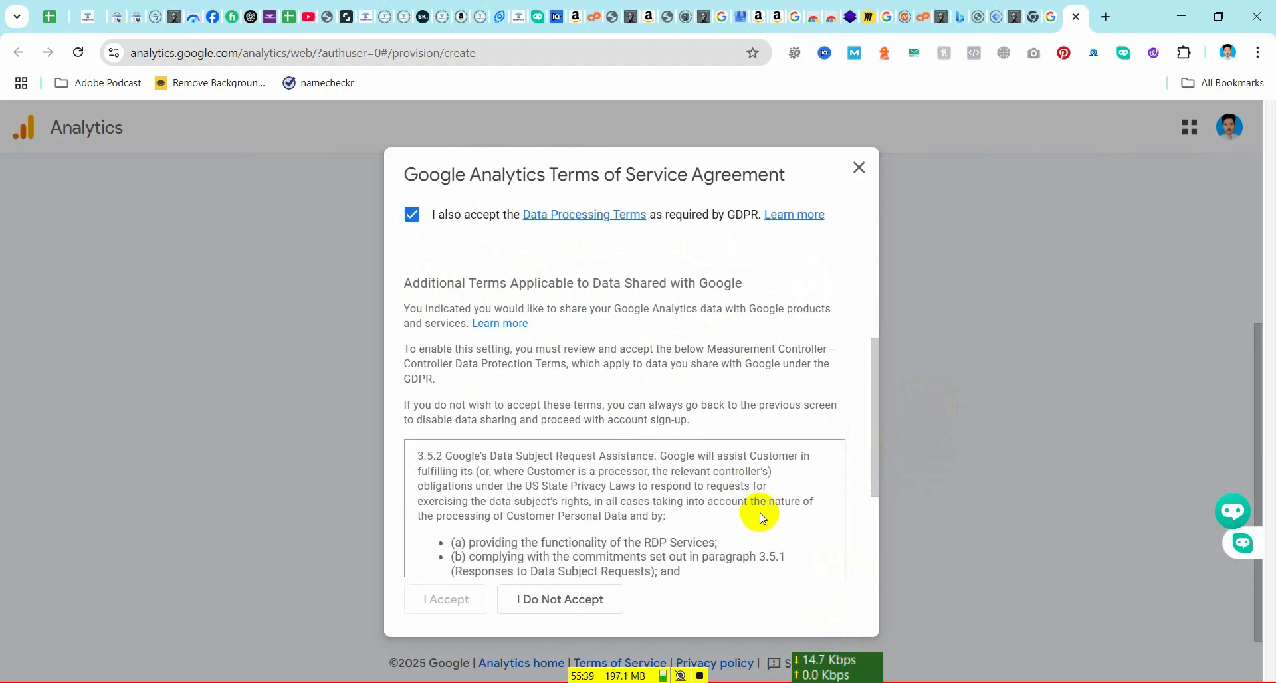
{"action": "scroll", "coordinate": [661, 479], "scroll_direction": "down", "scroll_amount": 12}
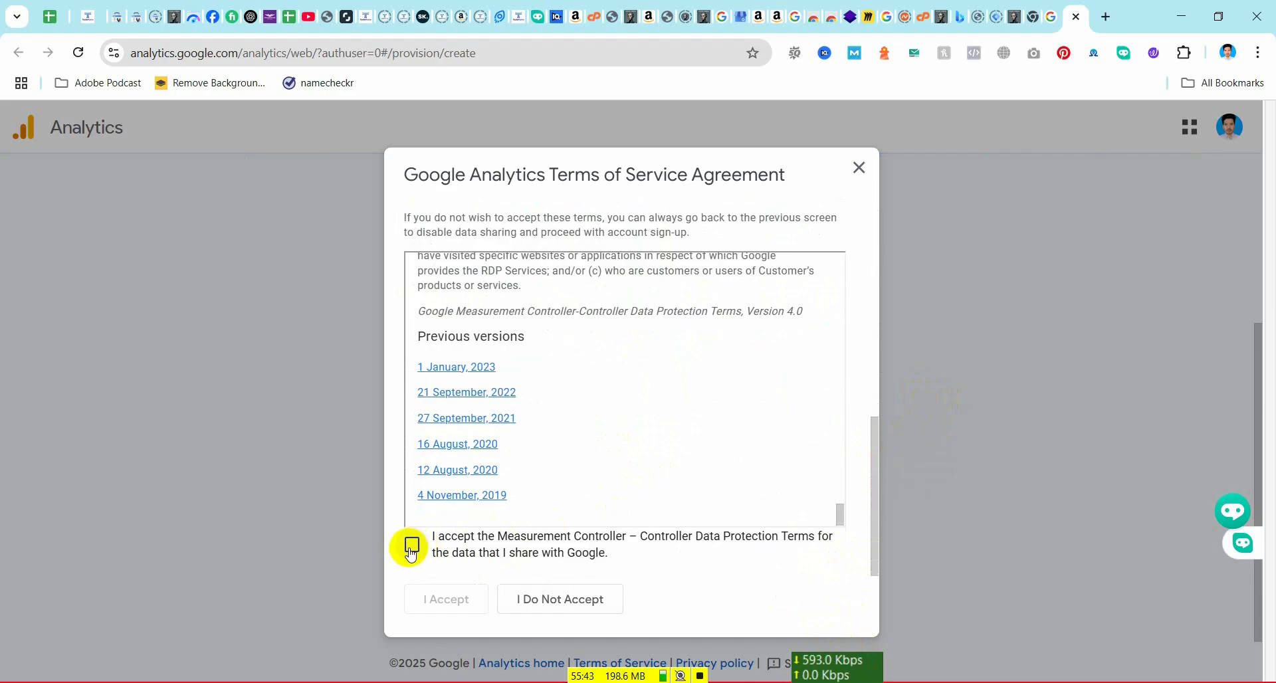
{"action": "left_click", "coordinate": [411, 547]}
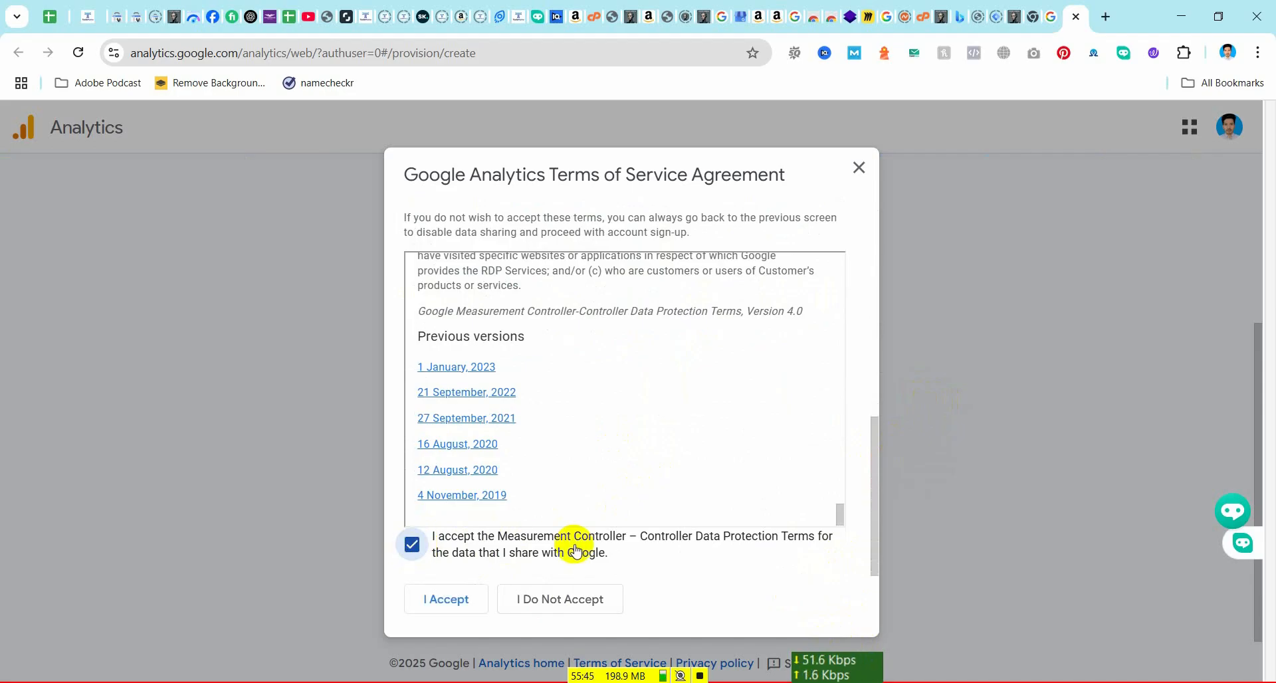
{"action": "left_click", "coordinate": [452, 606]}
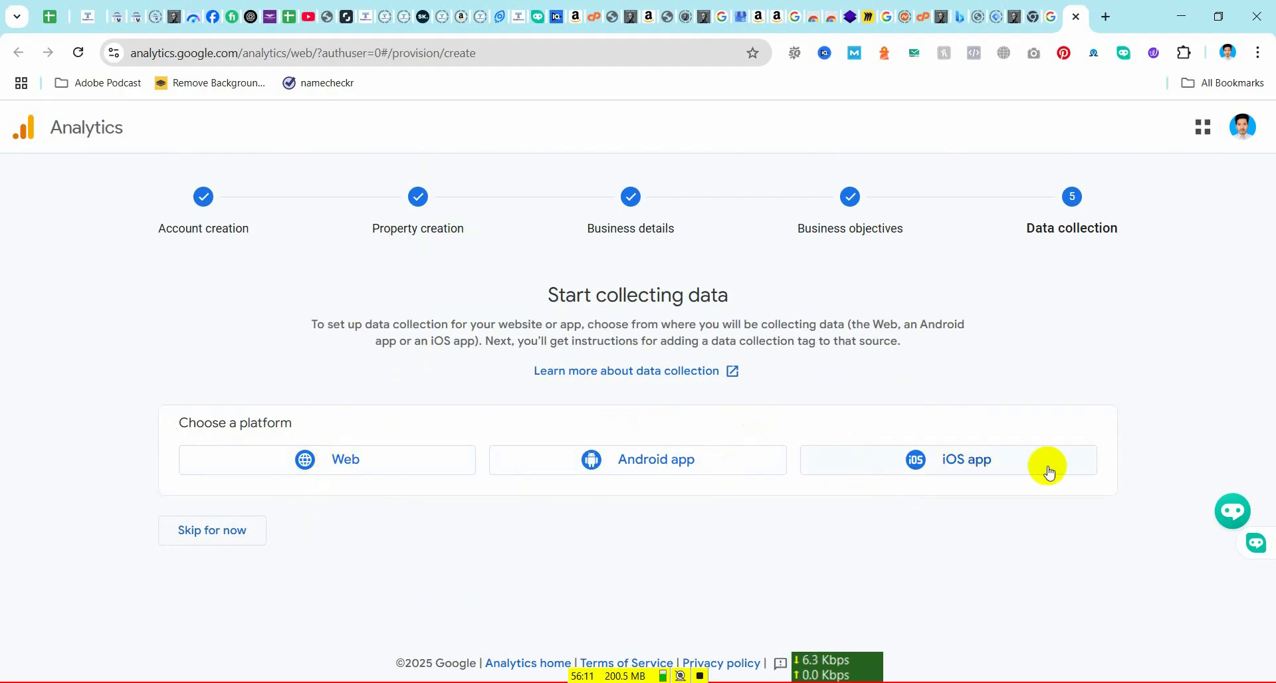
{"action": "left_click", "coordinate": [345, 465]}
{"action": "left_click", "coordinate": [562, 279]}
{"action": "left_click", "coordinate": [534, 277]}
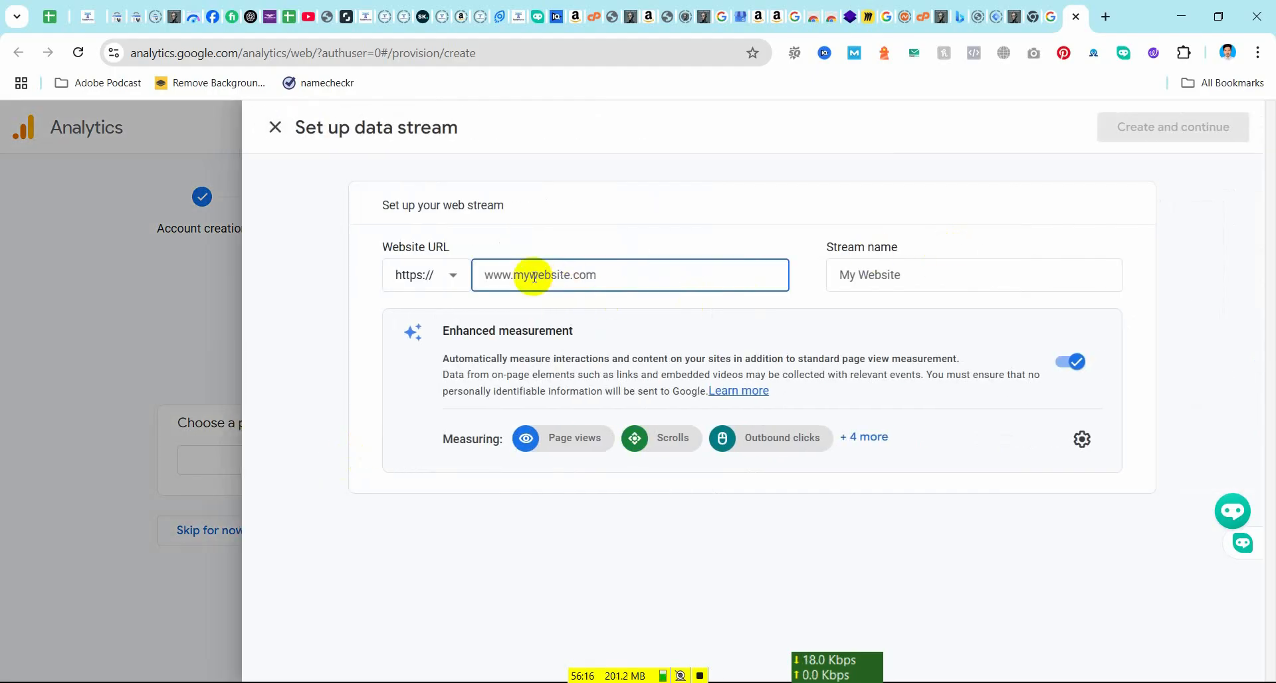
{"action": "type", "text": "www.techlinda.com"}
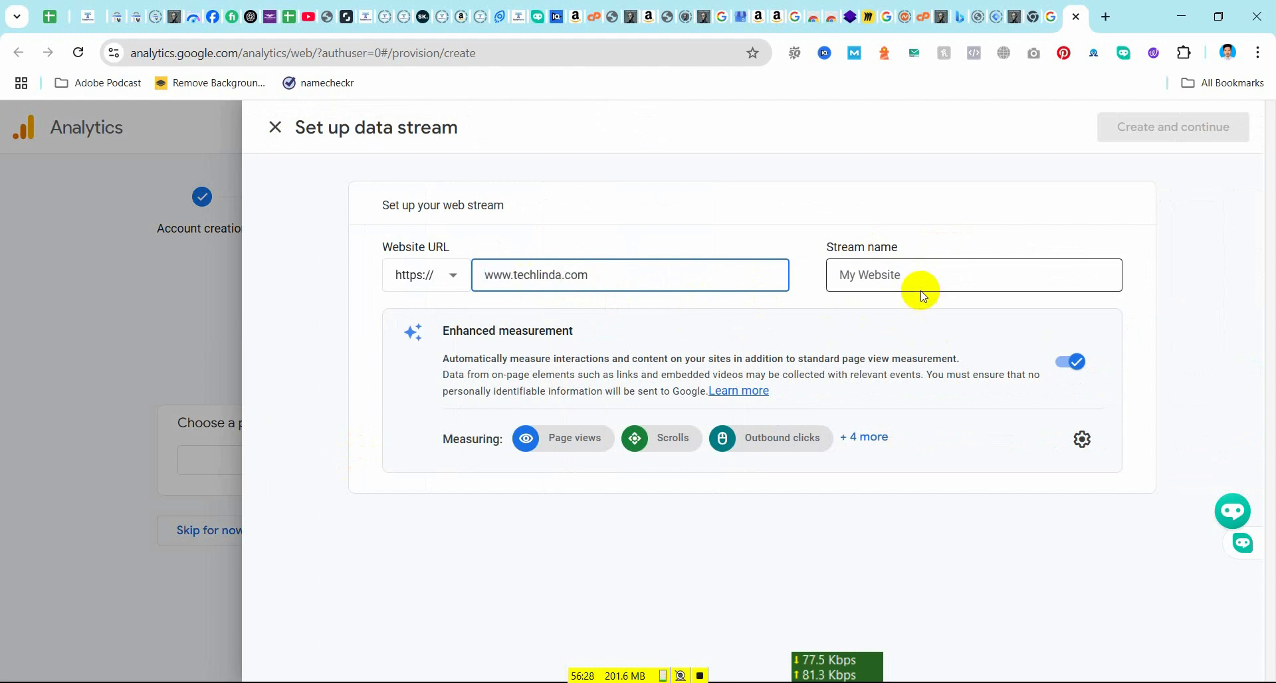
Name the web stream Tech Linda Stream and create it with enhanced measurement enabled
{"action": "left_click", "coordinate": [917, 271]}
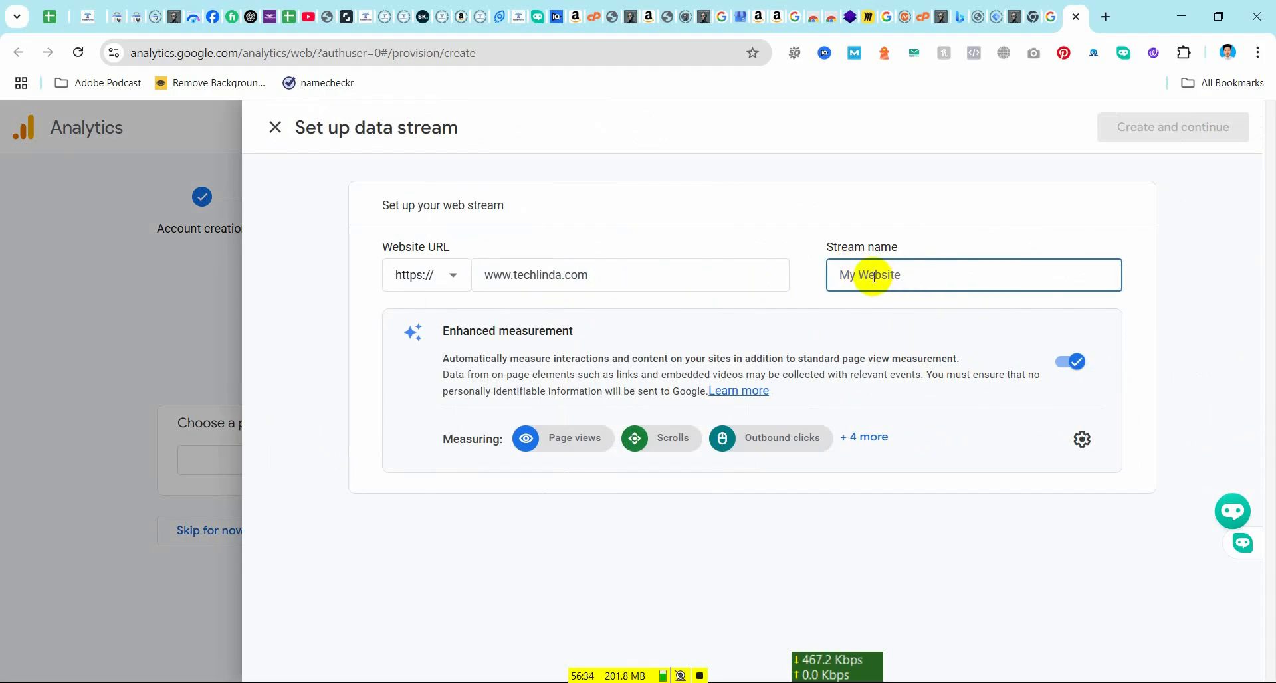
{"action": "type", "text": "Tech Linda "}
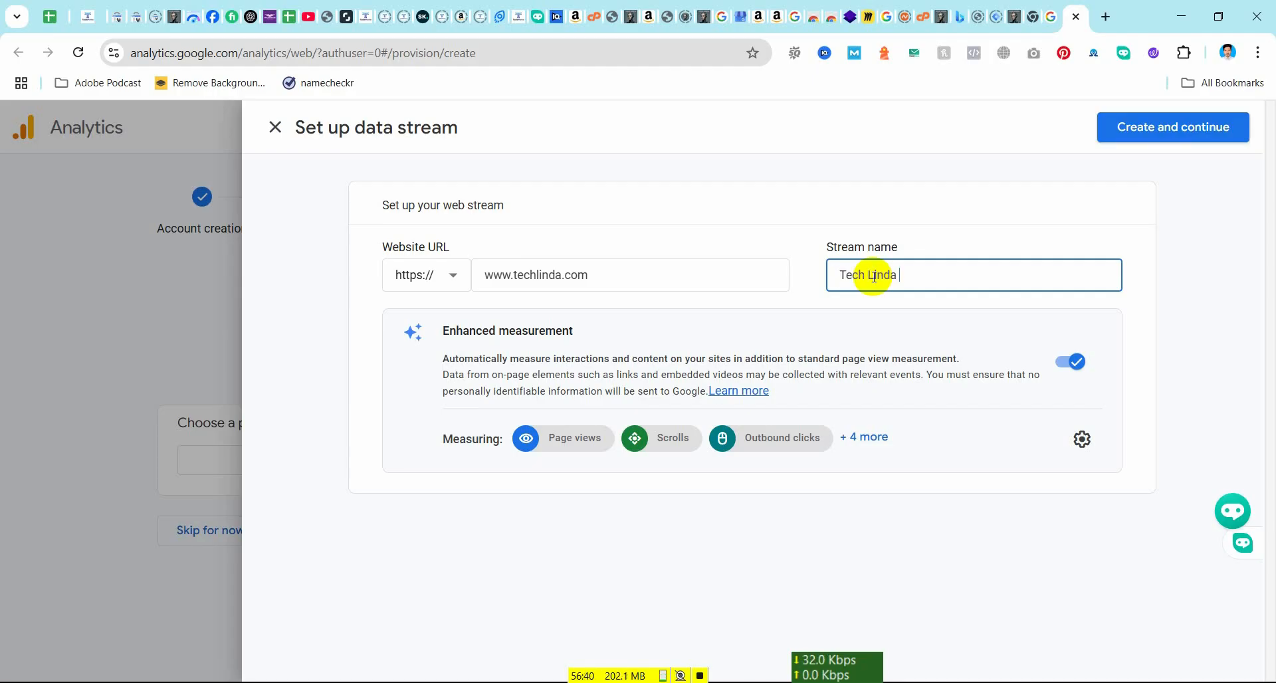
{"action": "type", "text": "Stream"}
{"action": "left_click", "coordinate": [979, 458]}
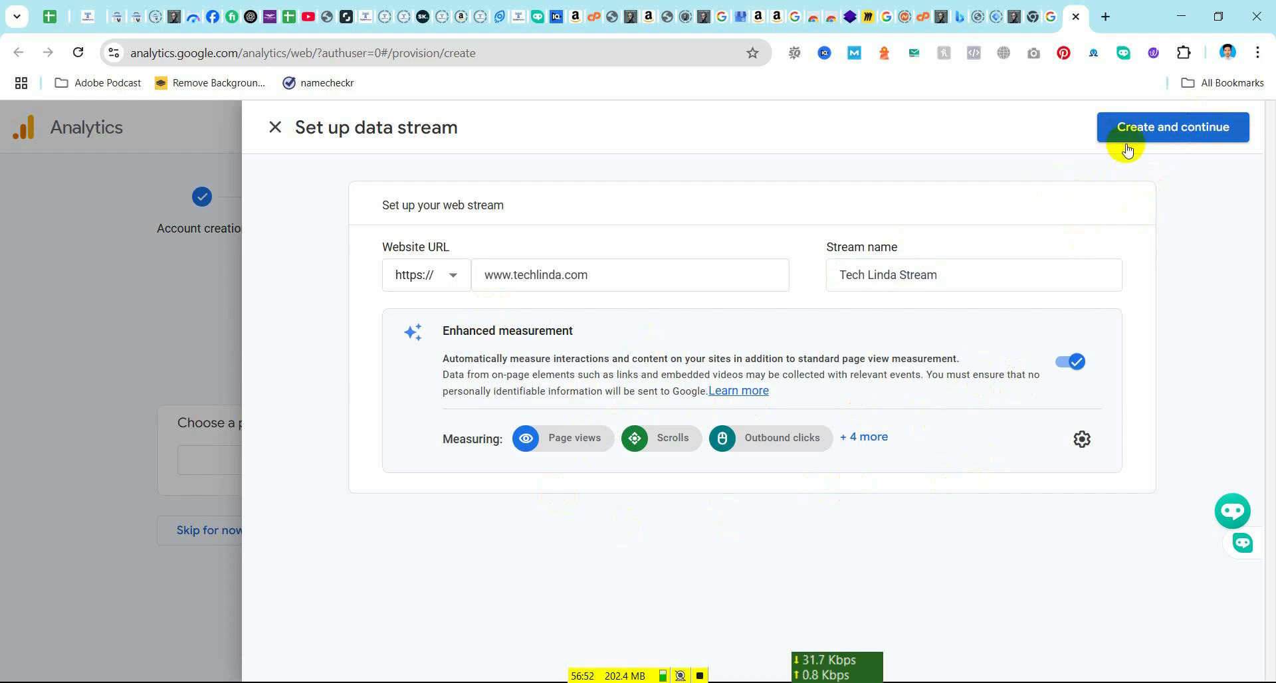
{"action": "left_click", "coordinate": [1166, 127]}
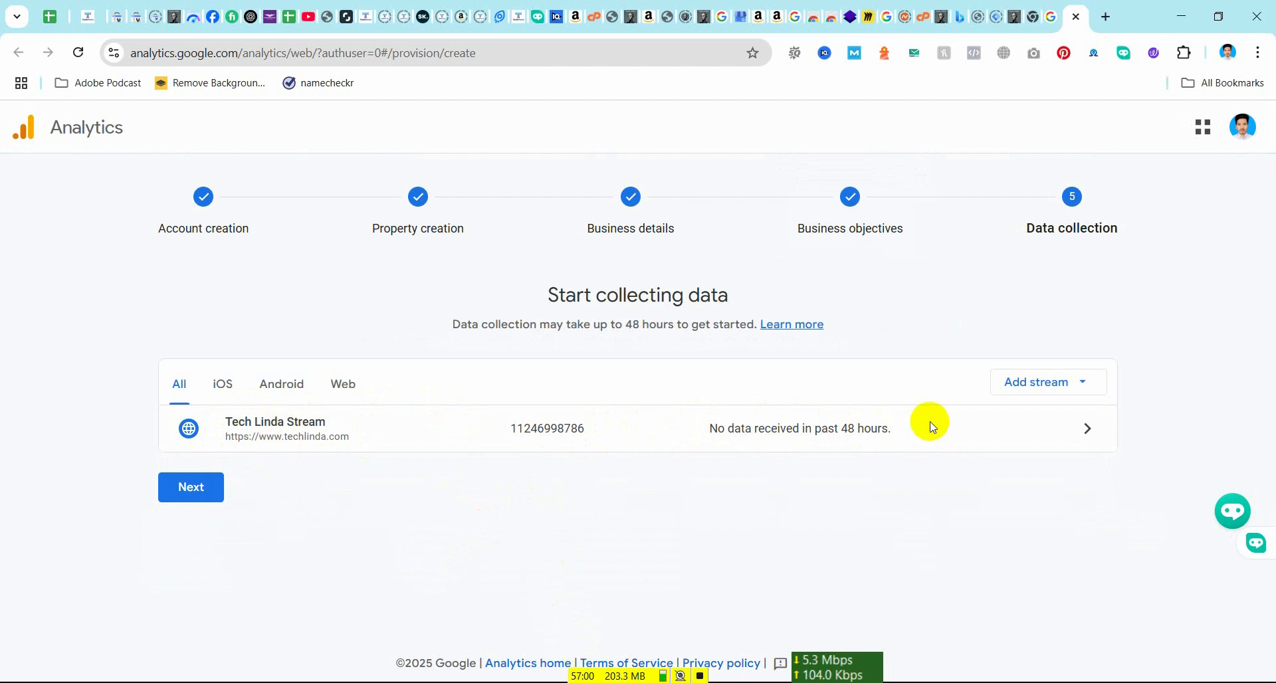
Open the Google tag setup for Tech Linda Stream and examine the IDs of the tag found on the website
{"action": "left_click", "coordinate": [1087, 430]}
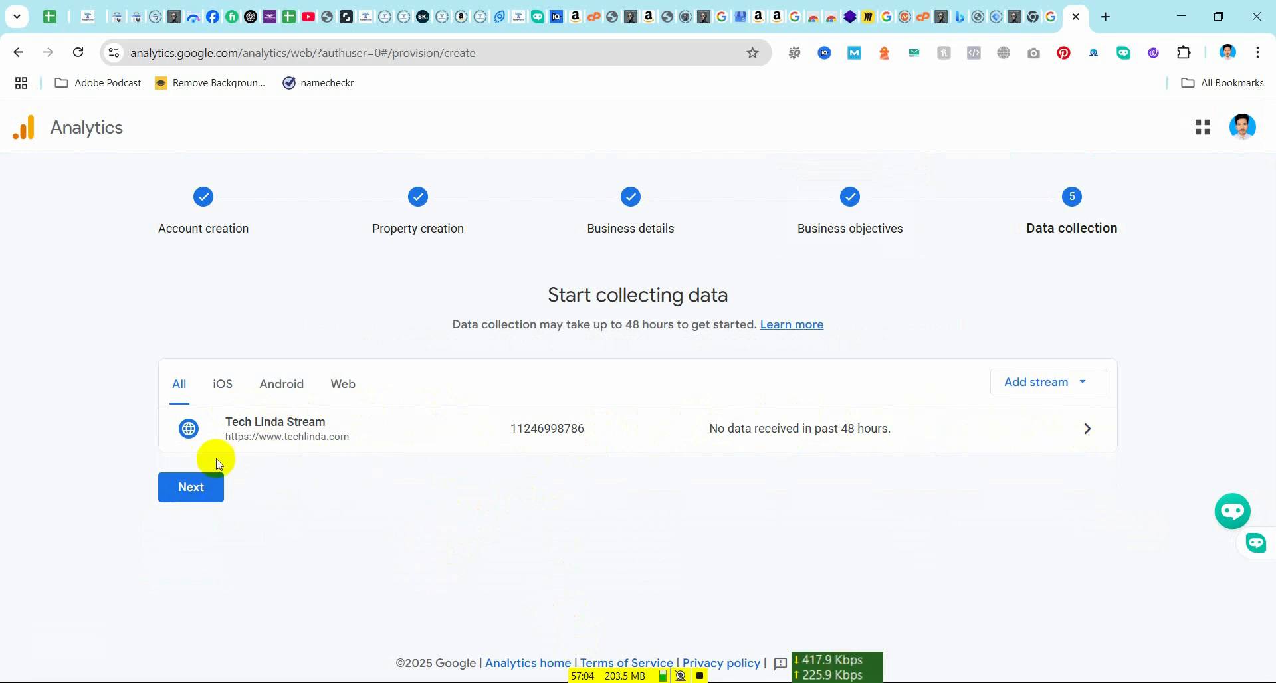
{"action": "left_click", "coordinate": [322, 420]}
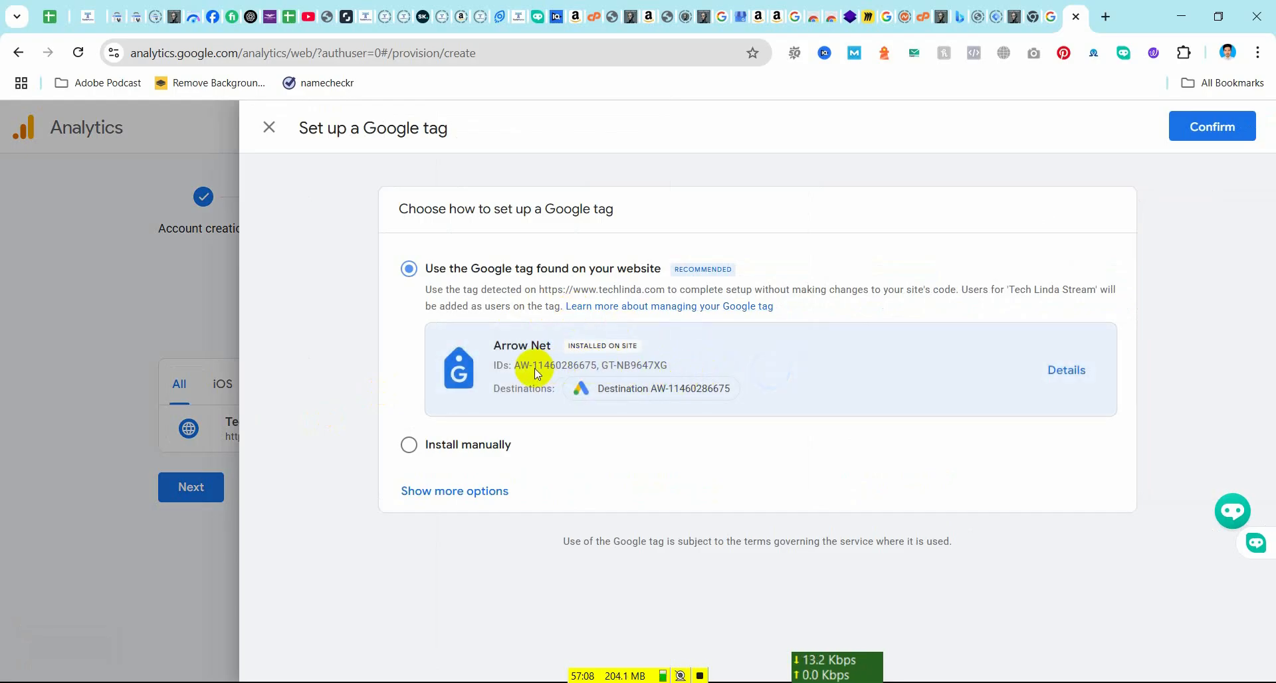
{"action": "left_click_drag", "start_coordinate": [534, 367], "coordinate": [667, 363]}
{"action": "left_click", "coordinate": [704, 402]}
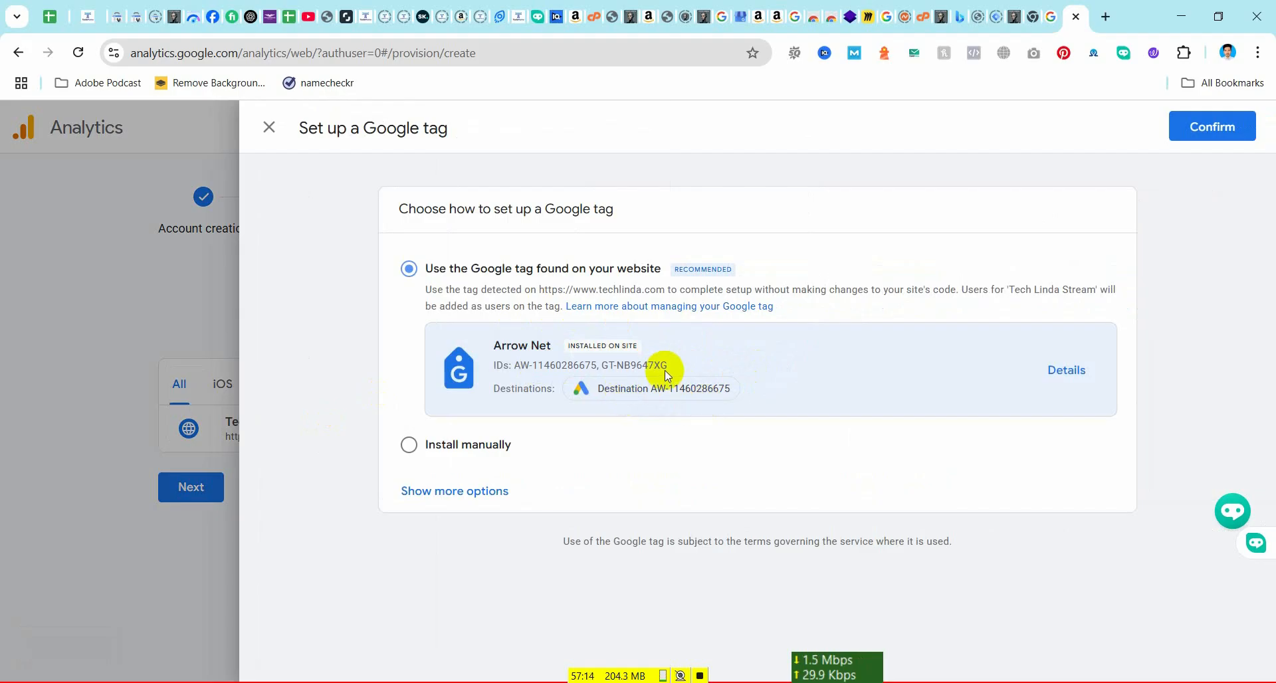